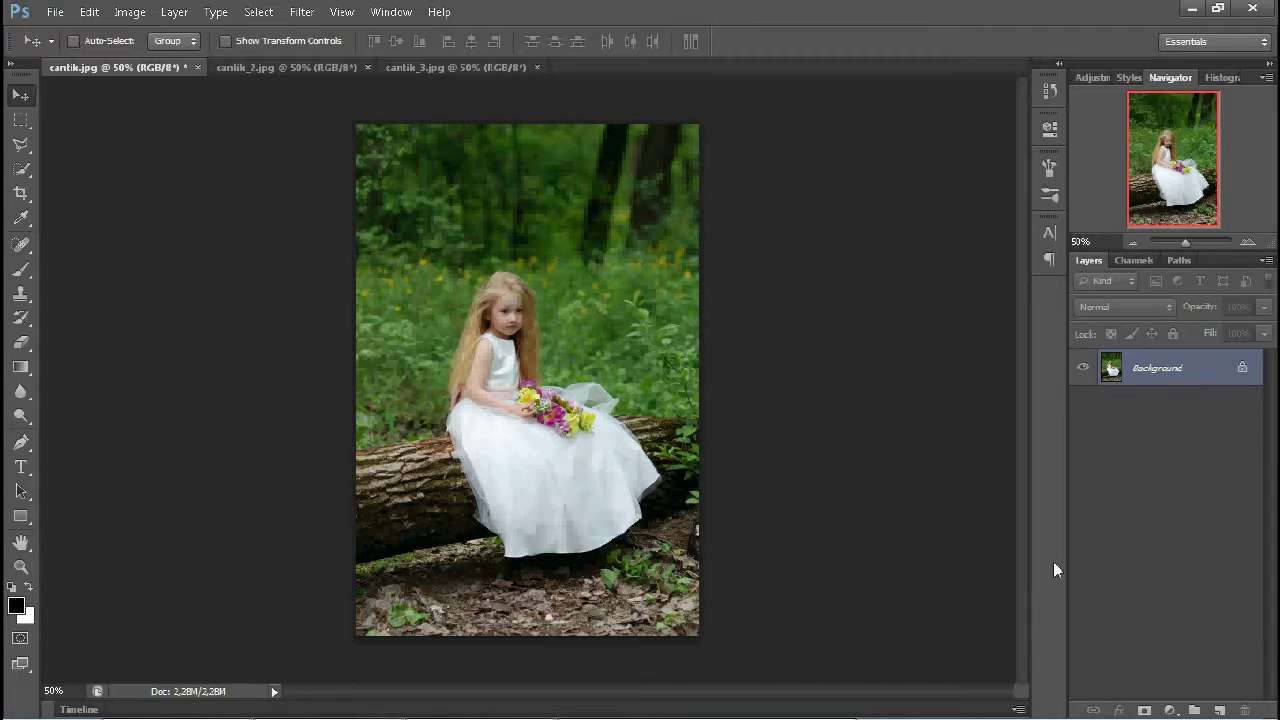
# Add a Selective Color layer and try Greens slider changes, resetting Greens Yellow to 0
pyautogui.click(1169, 709)
pyautogui.click(1120, 691)
pyautogui.moveTo(890, 242); pyautogui.dragTo(706, 242)
pyautogui.click(855, 200)
pyautogui.click(850, 248)
pyautogui.moveTo(889, 241); pyautogui.dragTo(891, 241)
pyautogui.moveTo(889, 318); pyautogui.dragTo(1008, 317)
pyautogui.doubleClick(968, 300)
pyautogui.write('0')
# Set Greens Cyan to -100, reset Greens Magenta to 0 and lower Greens Yellow slightly
pyautogui.moveTo(891, 241); pyautogui.dragTo(734, 241)
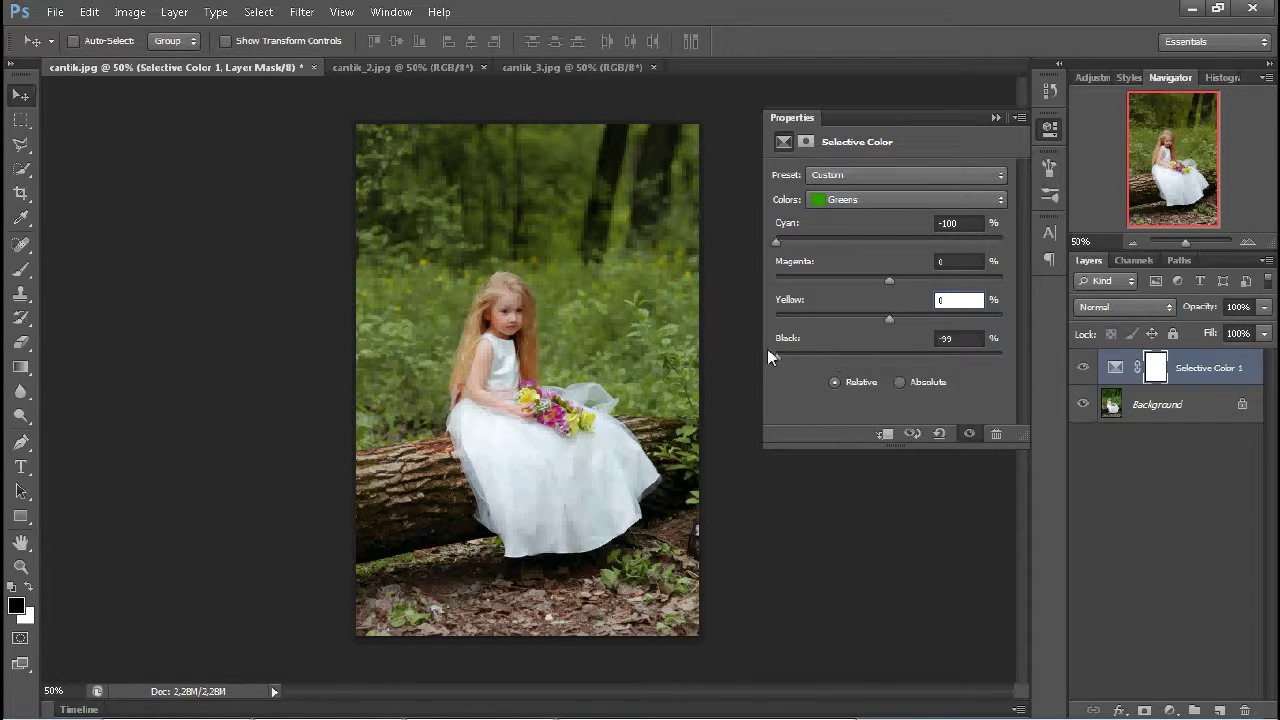
pyautogui.press('Tab')
pyautogui.moveTo(884, 280); pyautogui.dragTo(967, 283)
pyautogui.doubleClick(958, 261)
pyautogui.write('0')
pyautogui.moveTo(889, 318); pyautogui.dragTo(867, 319)
# Set Yellows to Cyan -100, Magenta +21, Yellow -35 and Black -30
pyautogui.click(905, 199)
pyautogui.click(850, 229)
pyautogui.moveTo(889, 241); pyautogui.dragTo(742, 243)
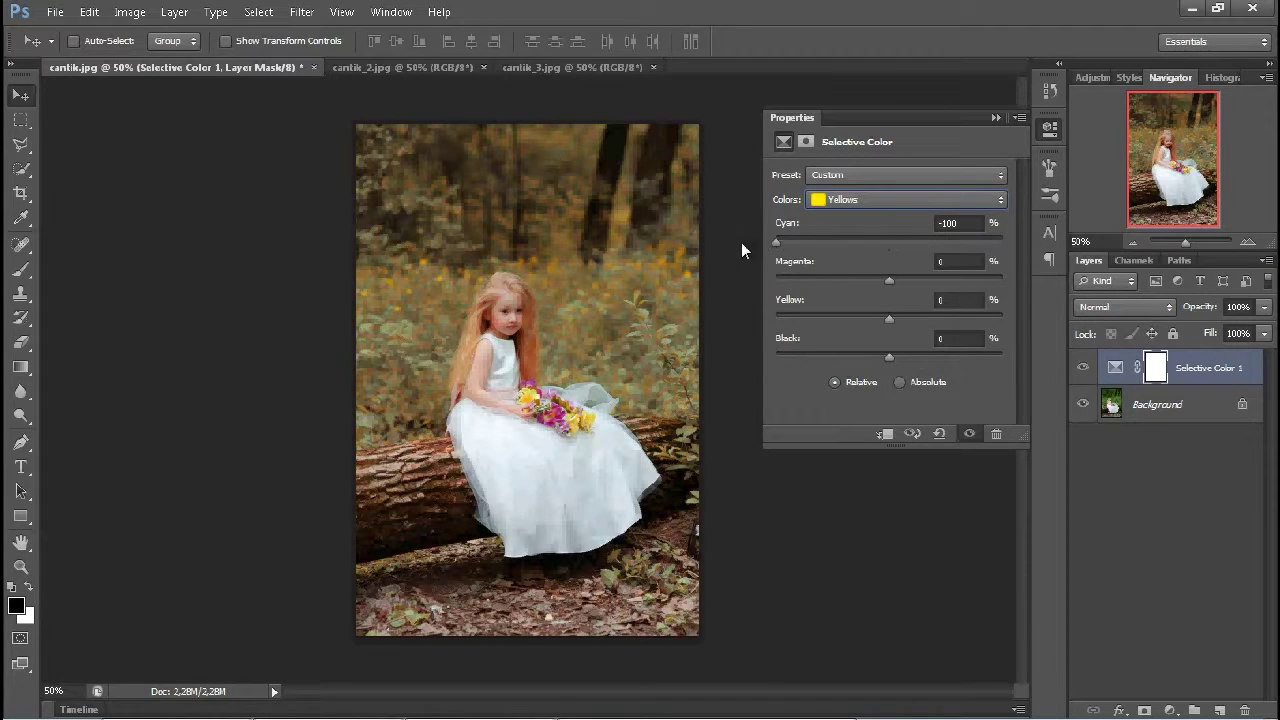
pyautogui.moveTo(890, 279)
pyautogui.mouseDown()
pyautogui.moveTo(912, 280)
pyautogui.moveTo(899, 319)
pyautogui.moveTo(850, 318)
pyautogui.mouseUp()
pyautogui.moveTo(889, 357)
pyautogui.mouseDown()
pyautogui.moveTo(856, 355)
pyautogui.moveTo(901, 353)
pyautogui.mouseUp()
pyautogui.click(900, 199)
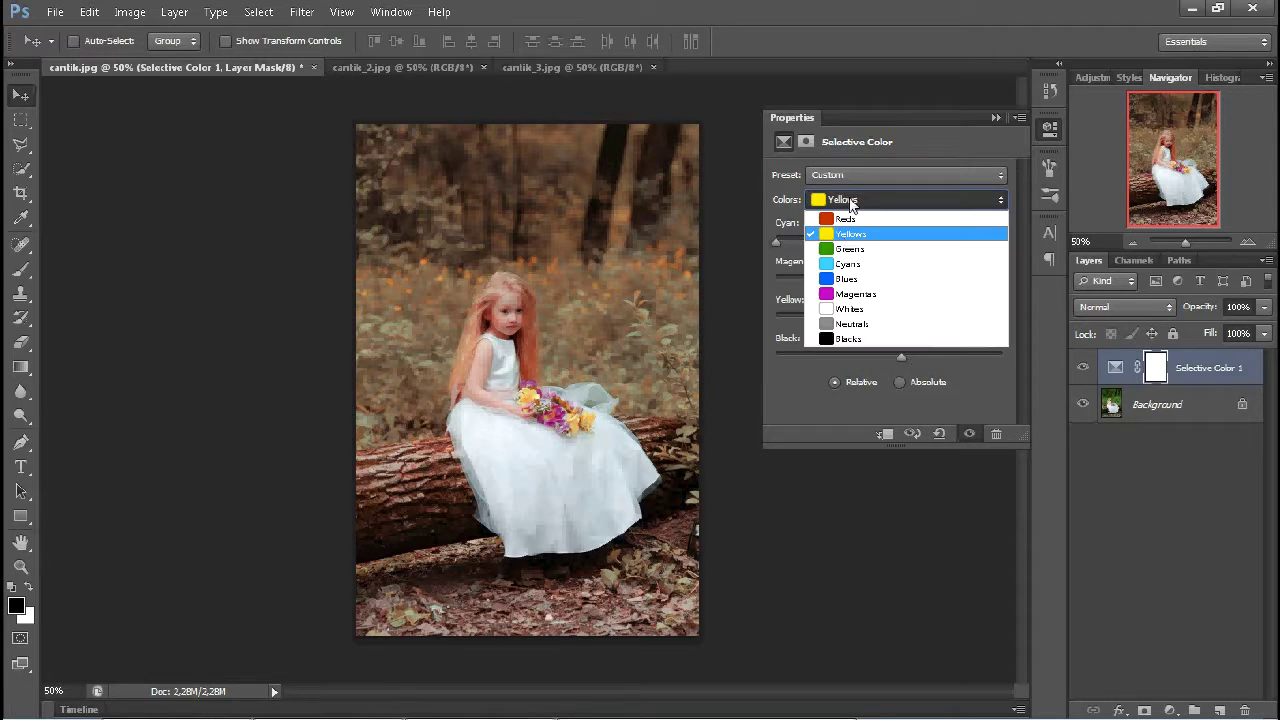
# Set the Whites to Cyan -30 and adjust their black and yellow
pyautogui.click(849, 309)
pyautogui.moveTo(889, 241); pyautogui.dragTo(856, 242)
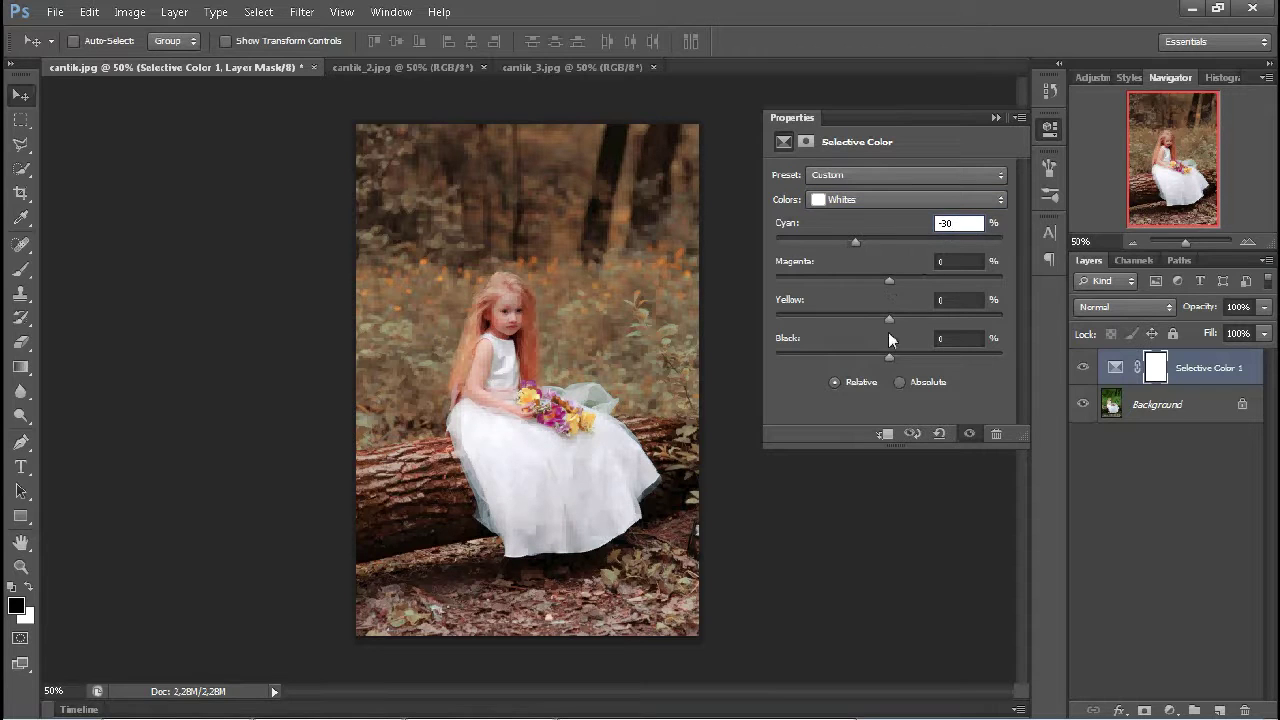
pyautogui.moveTo(889, 356)
pyautogui.mouseDown()
pyautogui.moveTo(900, 356)
pyautogui.moveTo(856, 319)
pyautogui.mouseUp()
# Make small Neutrals tweaks, resetting their Black and Magenta to 0
pyautogui.click(845, 200)
pyautogui.click(848, 320)
pyautogui.click(888, 242)
pyautogui.moveTo(888, 242); pyautogui.dragTo(890, 353)
pyautogui.click(958, 338)
pyautogui.click(958, 300)
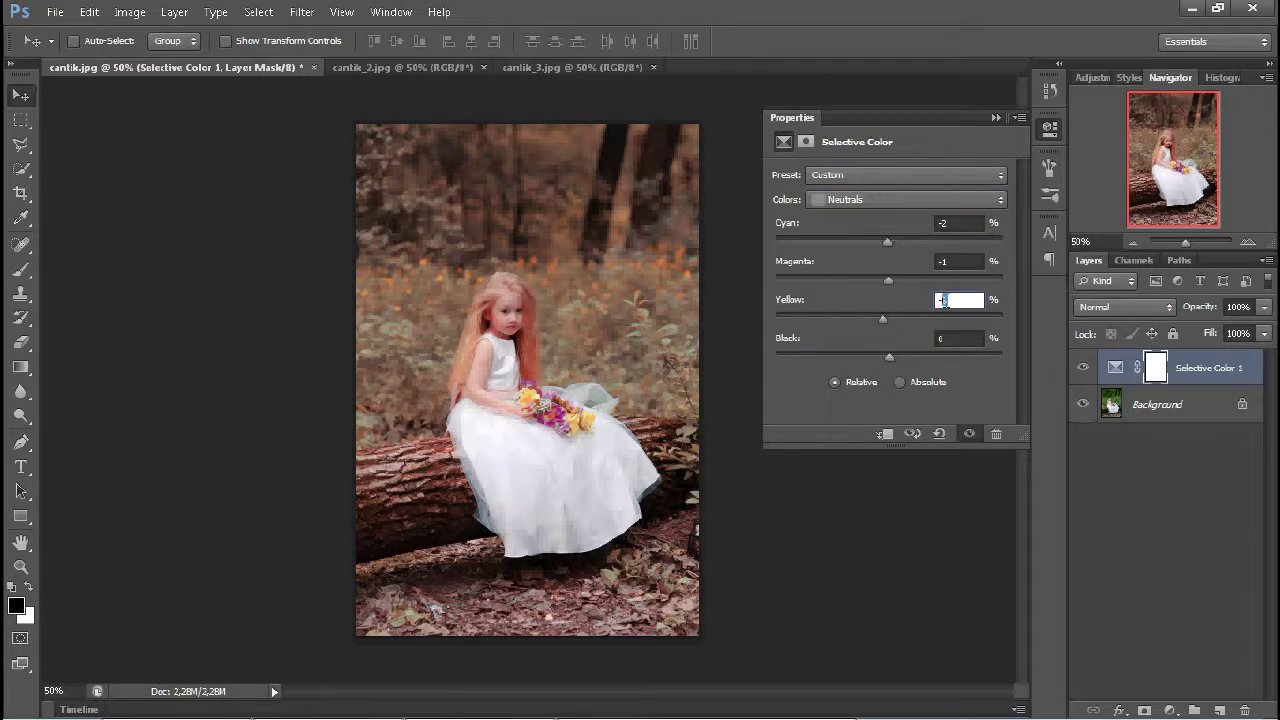
pyautogui.click(958, 264)
pyautogui.write('0')
pyautogui.press('Tab')
# Set the Blacks range's Black value to -10
pyautogui.click(853, 203)
pyautogui.click(853, 340)
pyautogui.moveTo(890, 357); pyautogui.dragTo(875, 356)
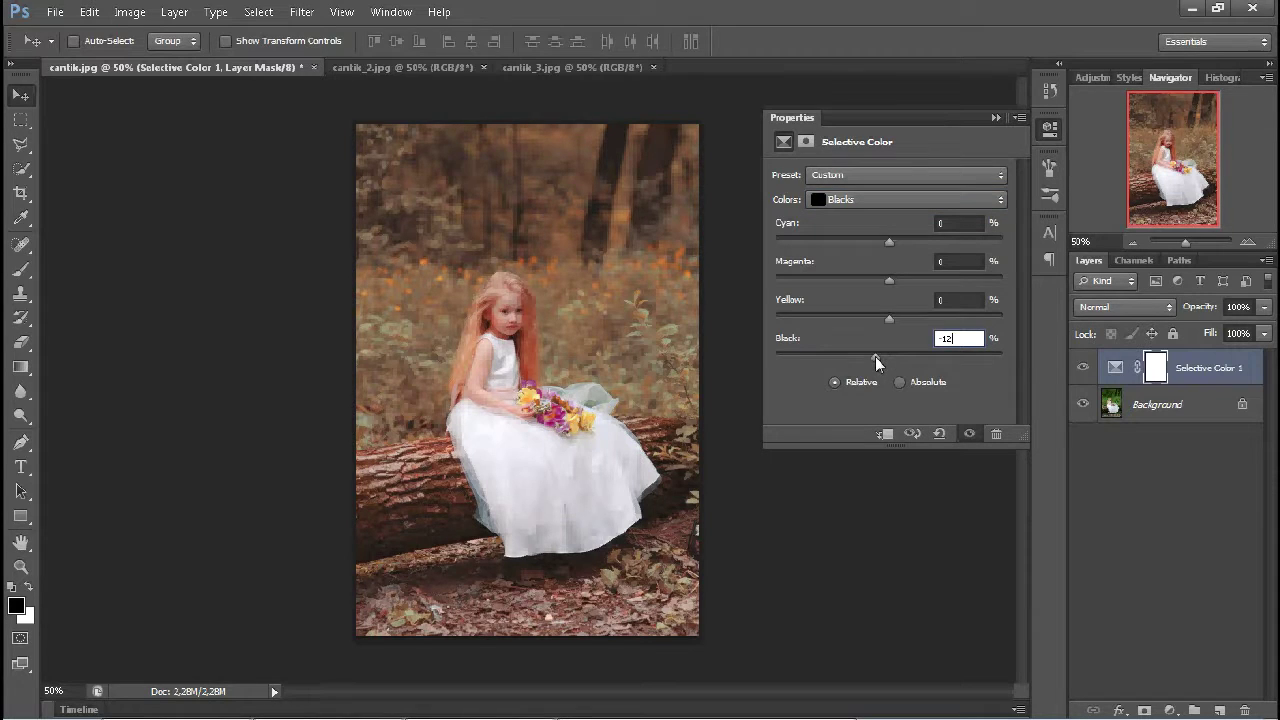
# Add a Color Balance adjustment layer above the Selective Color layer
pyautogui.click(996, 117)
pyautogui.click(1169, 710)
pyautogui.click(1135, 503)
pyautogui.click(905, 175)
# Tint the Color Balance shadows toward cyan, with a slight magenta-yellow shift
pyautogui.click(848, 190)
pyautogui.moveTo(847, 283)
pyautogui.mouseDown()
pyautogui.moveTo(854, 254)
pyautogui.moveTo(858, 284)
pyautogui.mouseUp()
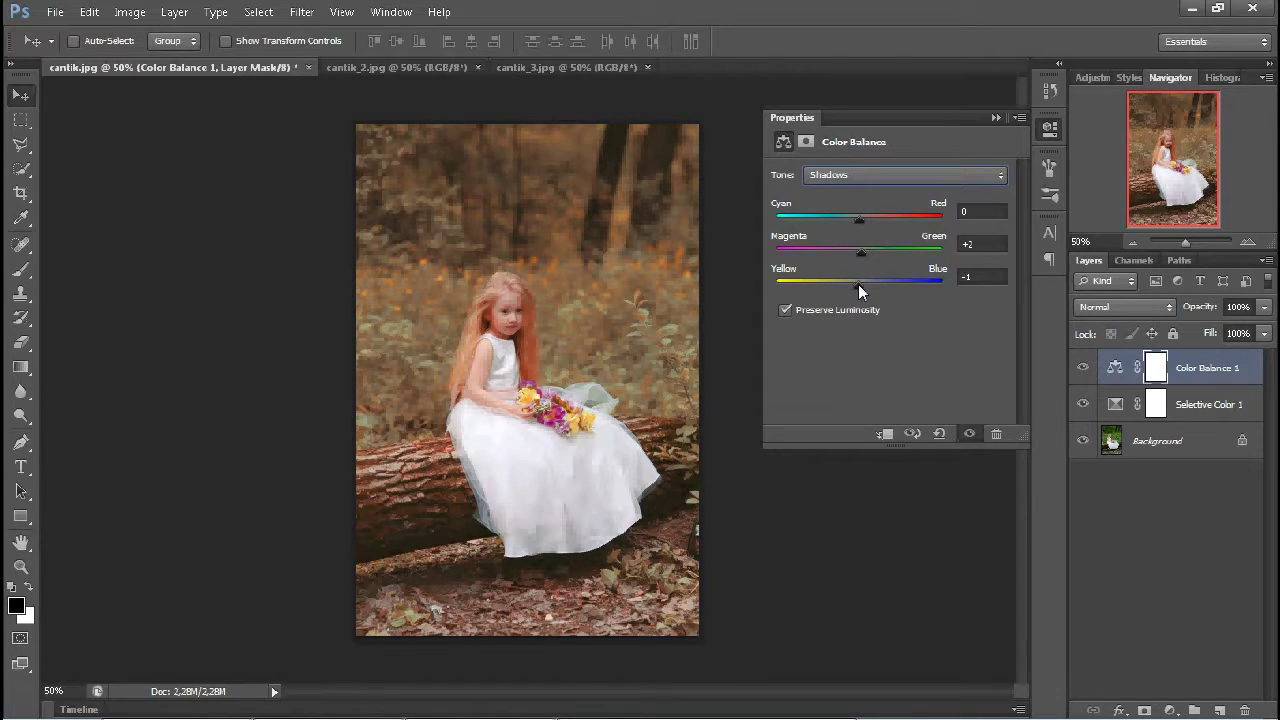
pyautogui.moveTo(858, 220); pyautogui.dragTo(851, 219)
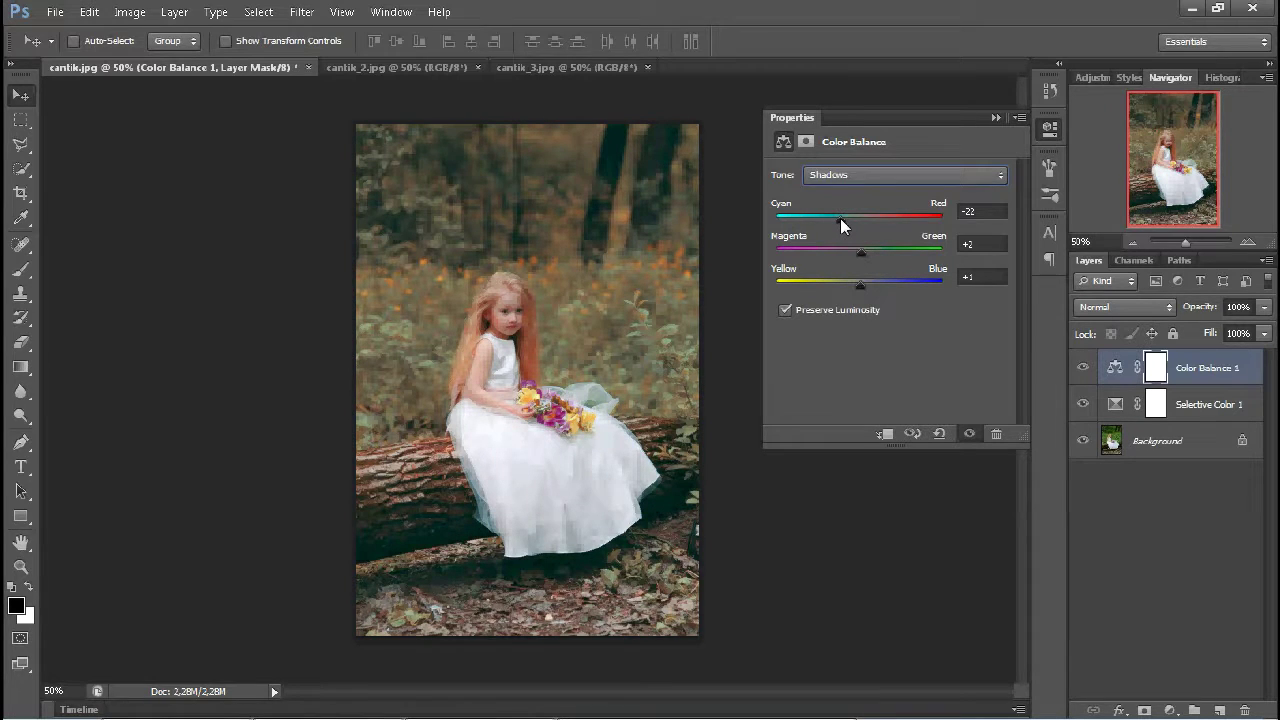
# Warm the midtones toward red and adjust their yellow-blue balance
pyautogui.click(861, 175)
pyautogui.click(843, 211)
pyautogui.moveTo(851, 282); pyautogui.dragTo(857, 282)
pyautogui.moveTo(857, 217); pyautogui.dragTo(867, 215)
# Set the highlights to Cyan/Red +4 and Yellow/Blue +3, then collapse Properties
pyautogui.click(846, 175)
pyautogui.click(857, 222)
pyautogui.moveTo(857, 219); pyautogui.dragTo(868, 220)
pyautogui.moveTo(859, 284); pyautogui.dragTo(851, 284)
pyautogui.moveTo(868, 217); pyautogui.dragTo(862, 218)
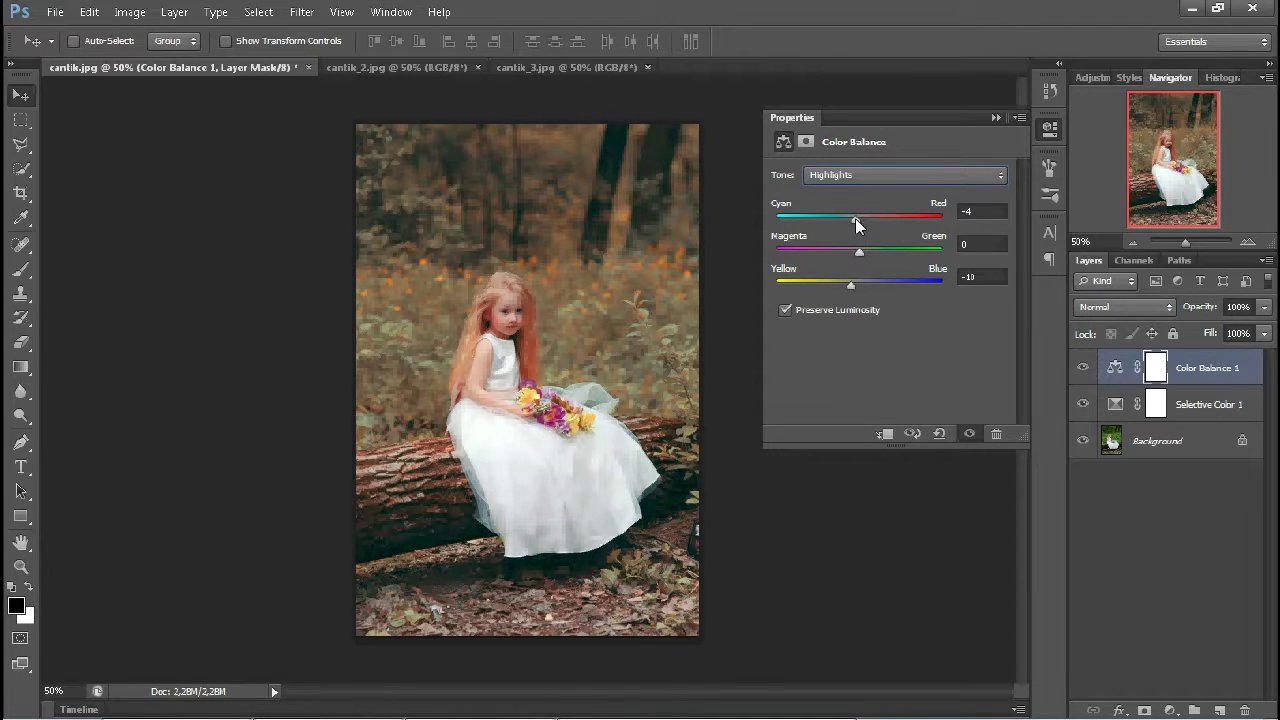
pyautogui.moveTo(851, 284); pyautogui.dragTo(863, 286)
pyautogui.click(995, 117)
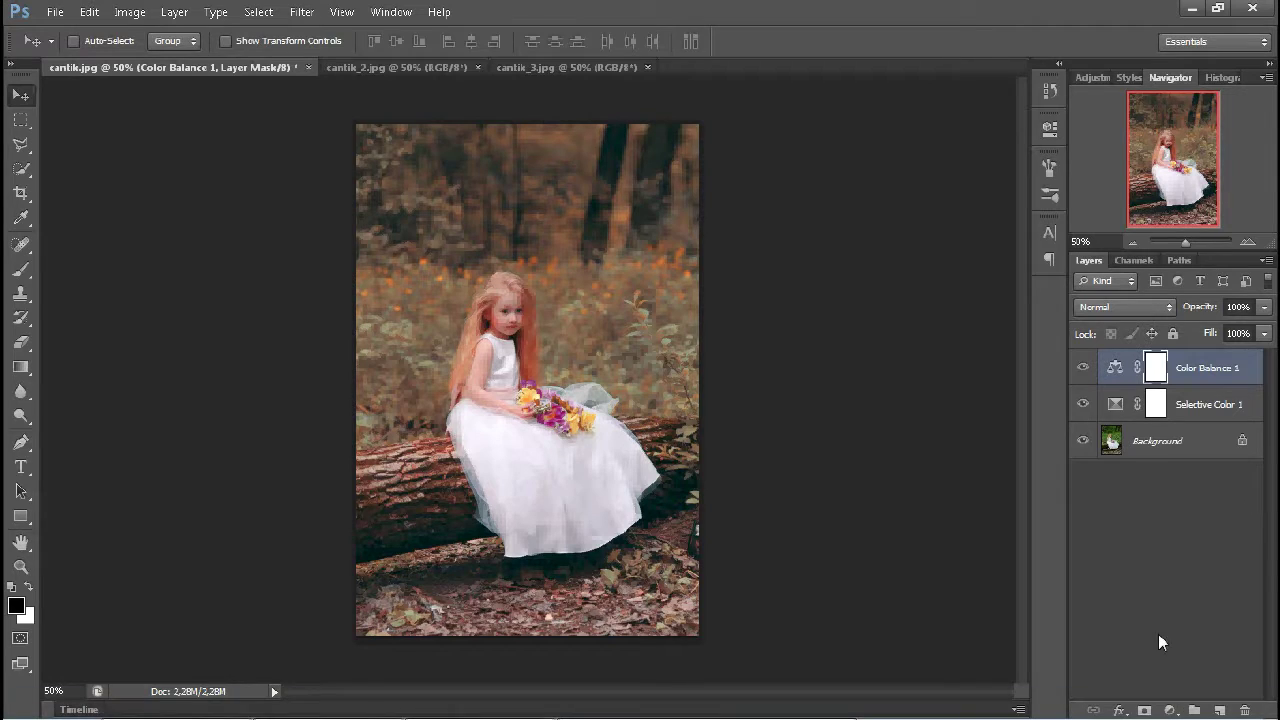
# Add a Photo Filter layer in Screen blend mode at 20% opacity
pyautogui.click(1169, 710)
pyautogui.click(1143, 537)
pyautogui.click(1020, 115)
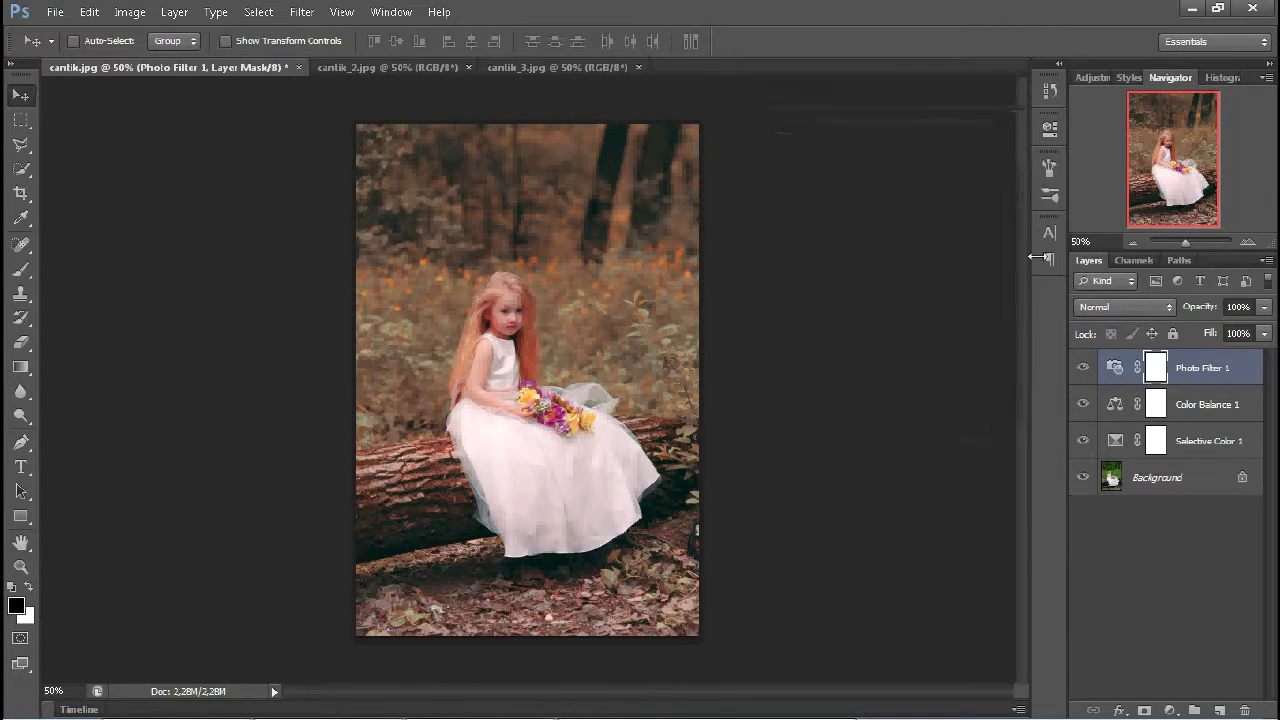
pyautogui.click(1110, 307)
pyautogui.click(1094, 160)
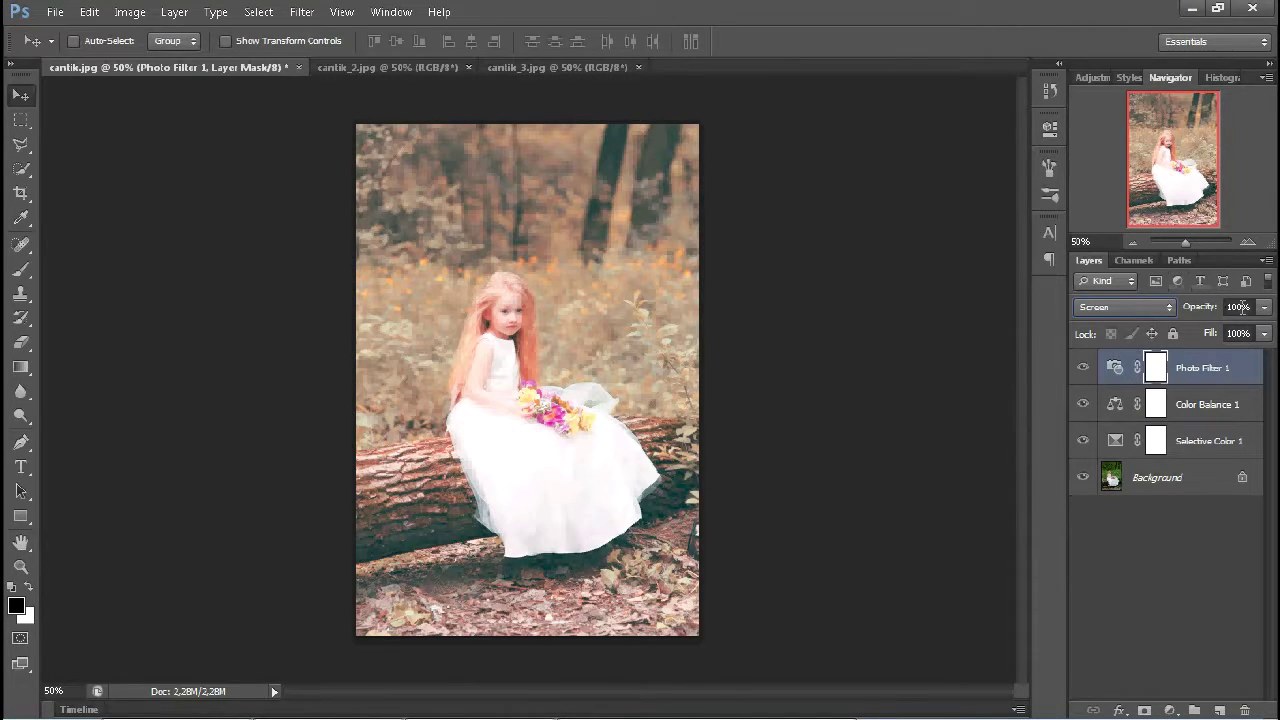
pyautogui.moveTo(1199, 307); pyautogui.dragTo(1118, 311)
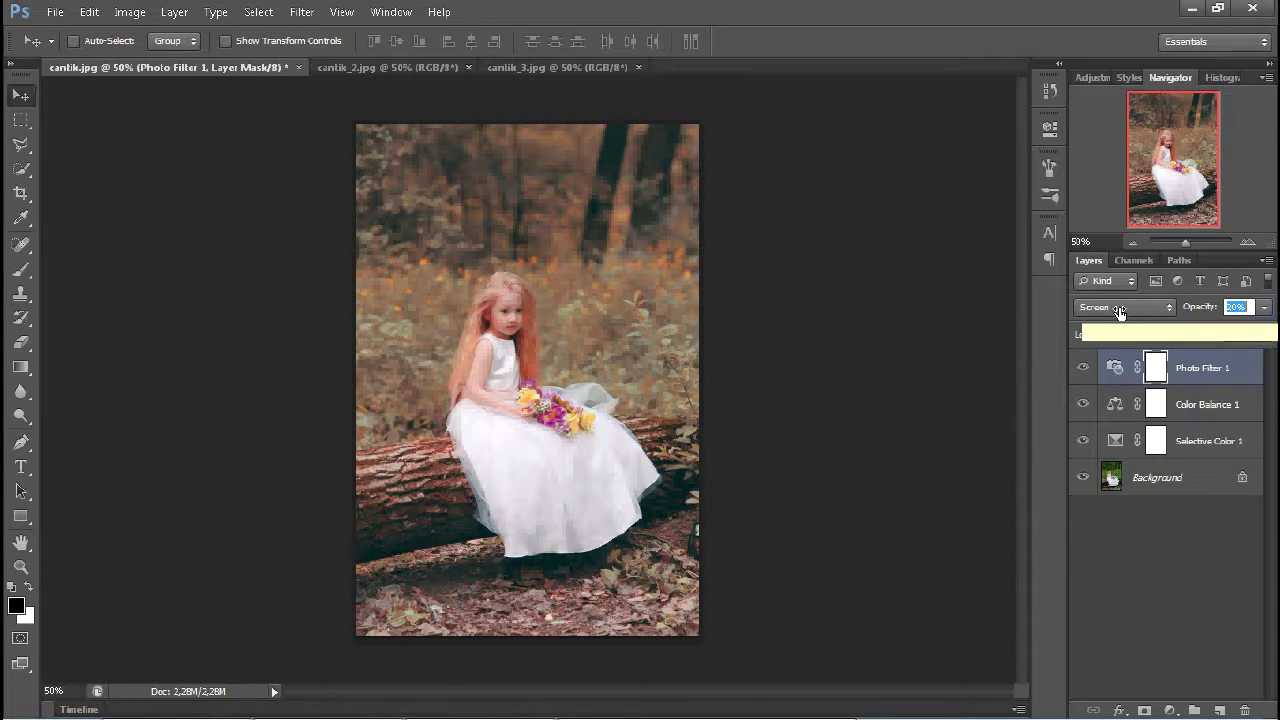
# Hide and reshow the adjustment layers to compare with the original photo
pyautogui.click(1083, 368)
pyautogui.click(1084, 370)
pyautogui.click(1083, 404)
pyautogui.click(1085, 440)
pyautogui.click(1083, 404)
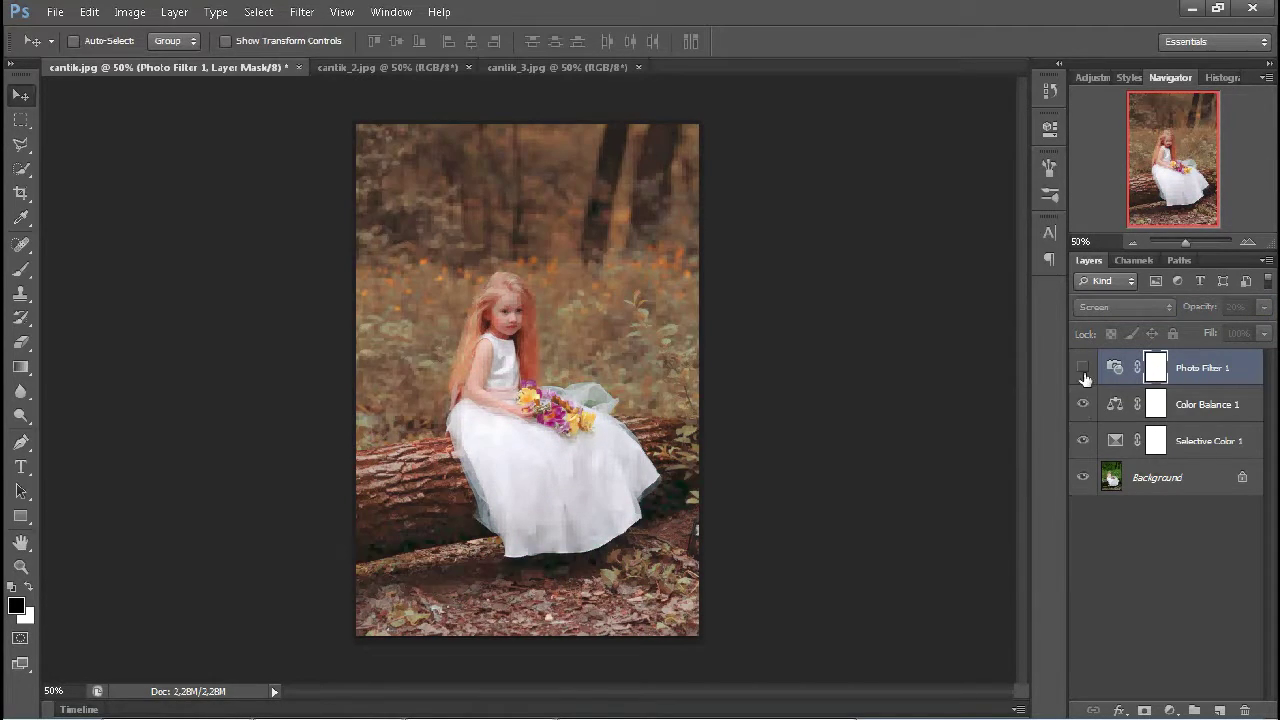
pyautogui.click(1083, 368)
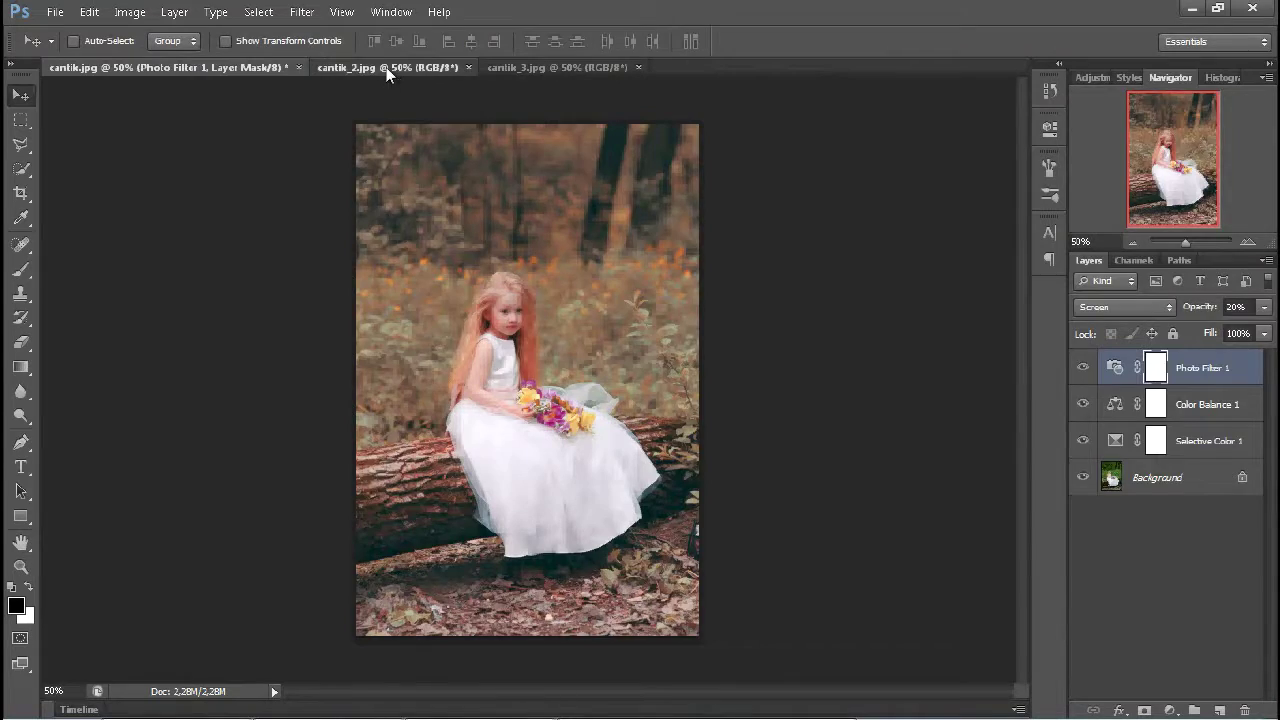
# On cantik_2.jpg, add a Selective Color layer targeting the Greens
pyautogui.click(386, 67)
pyautogui.click(1169, 709)
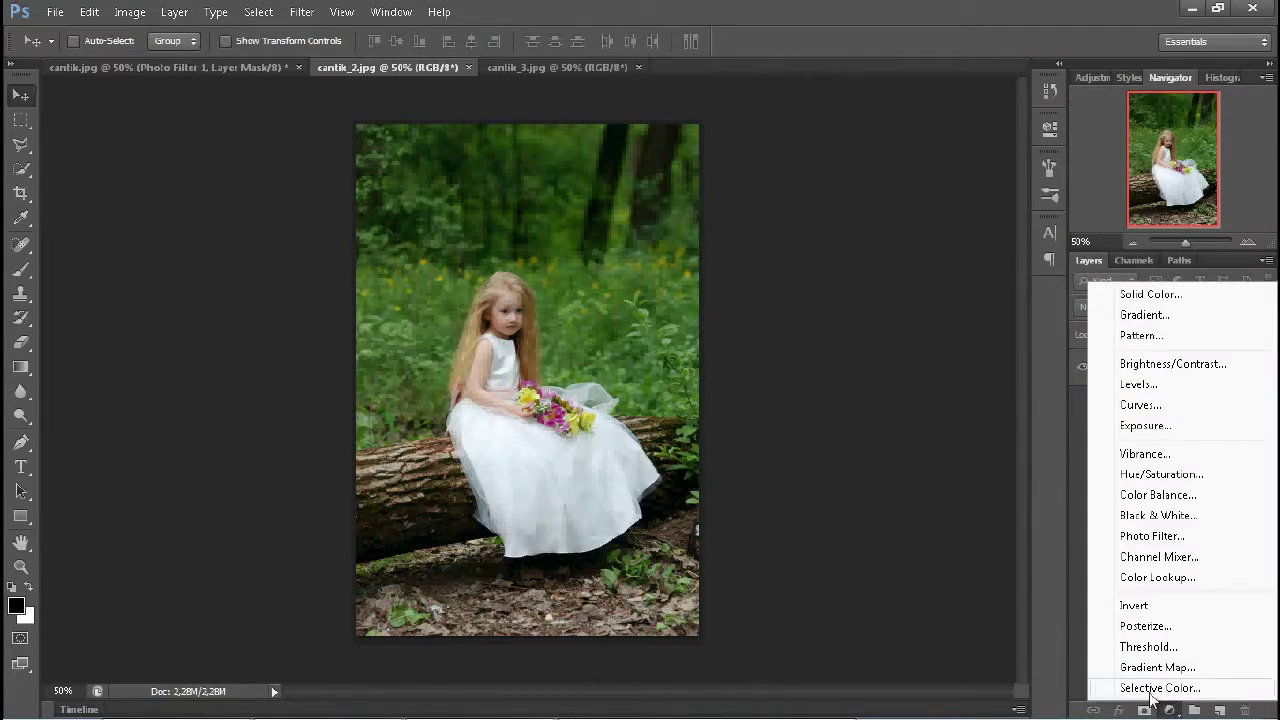
pyautogui.click(1135, 686)
pyautogui.click(844, 199)
pyautogui.click(844, 252)
# Shift the Greens' cyan, magenta, yellow and black to mute the foliage
pyautogui.moveTo(889, 280); pyautogui.dragTo(814, 278)
pyautogui.moveTo(978, 280); pyautogui.dragTo(776, 280)
pyautogui.moveTo(889, 242)
pyautogui.mouseDown()
pyautogui.moveTo(776, 242)
pyautogui.moveTo(1003, 280)
pyautogui.mouseUp()
pyautogui.moveTo(889, 318)
pyautogui.mouseDown()
pyautogui.moveTo(984, 318)
pyautogui.moveTo(865, 282)
pyautogui.moveTo(776, 280)
pyautogui.moveTo(915, 242)
pyautogui.moveTo(1003, 242)
pyautogui.mouseUp()
pyautogui.moveTo(988, 318); pyautogui.dragTo(1031, 317)
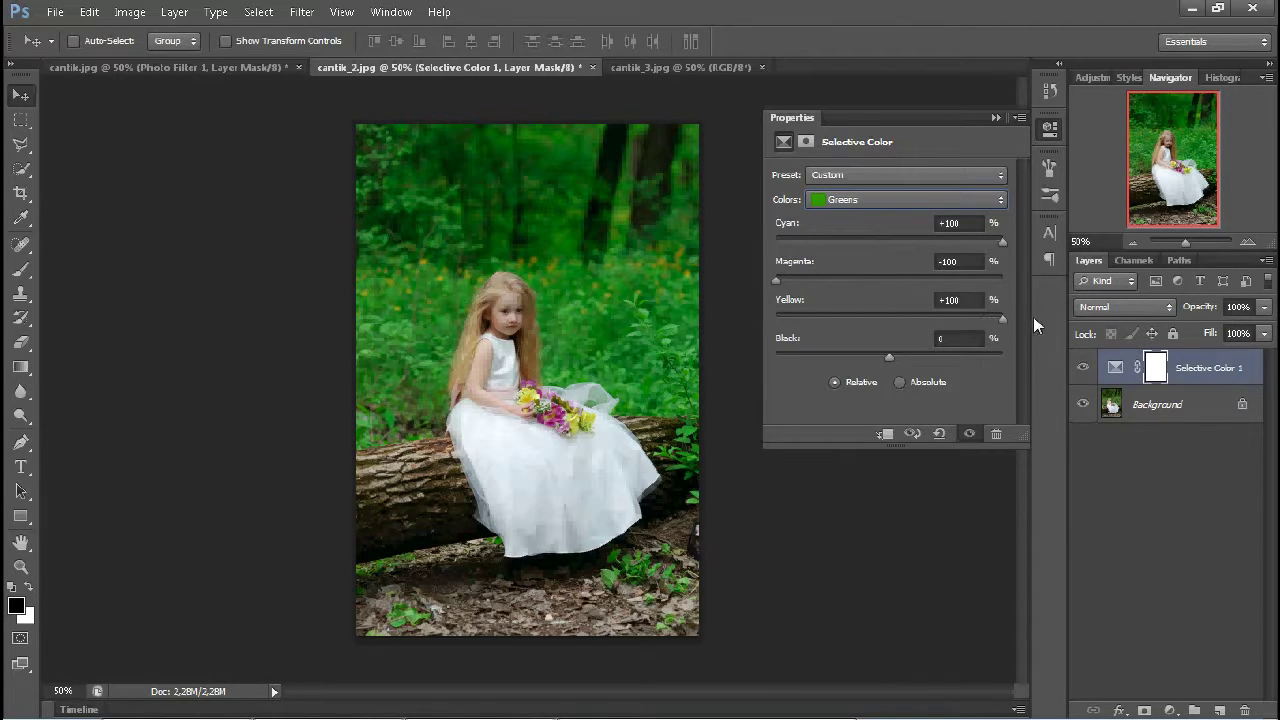
pyautogui.moveTo(889, 358); pyautogui.dragTo(729, 358)
# Set the Yellows to Cyan -100 and Yellow -100, tweaking their black
pyautogui.click(905, 199)
pyautogui.click(850, 216)
pyautogui.moveTo(887, 243); pyautogui.dragTo(783, 244)
pyautogui.moveTo(887, 318); pyautogui.dragTo(735, 316)
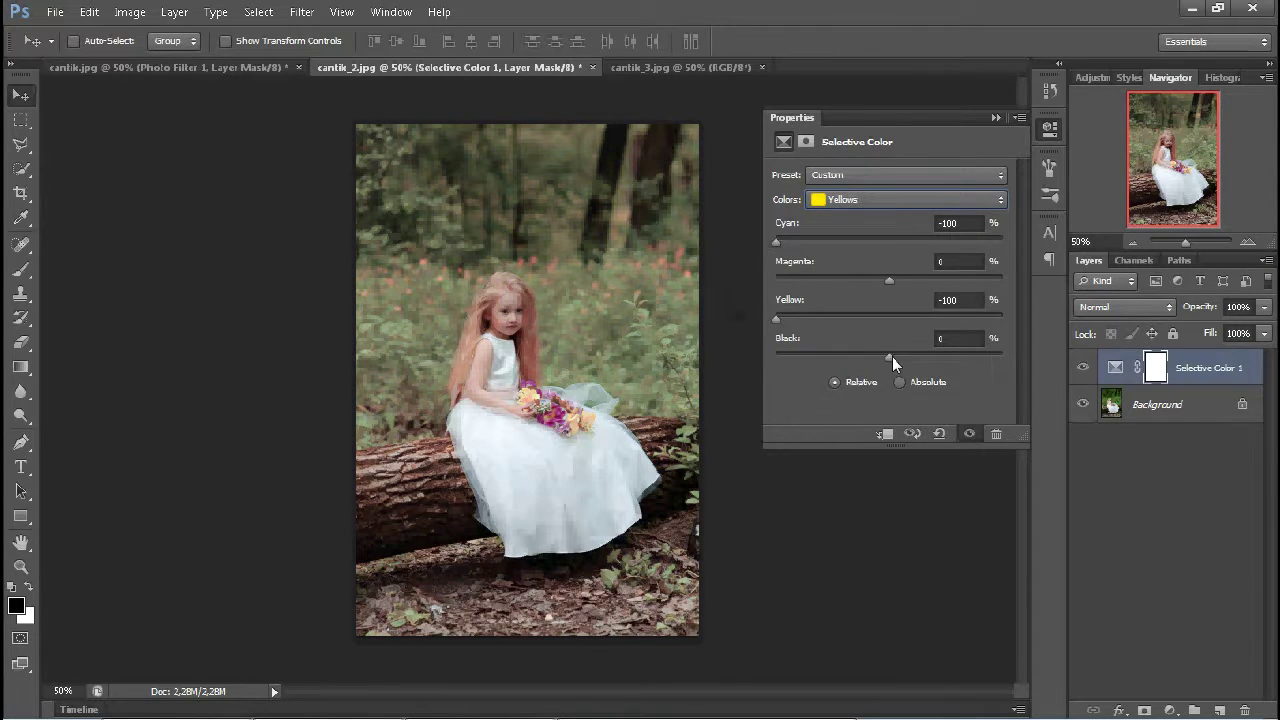
pyautogui.moveTo(997, 356); pyautogui.dragTo(1003, 356)
# Remove cyan from the Reds and add magenta to the Neutrals
pyautogui.click(875, 194)
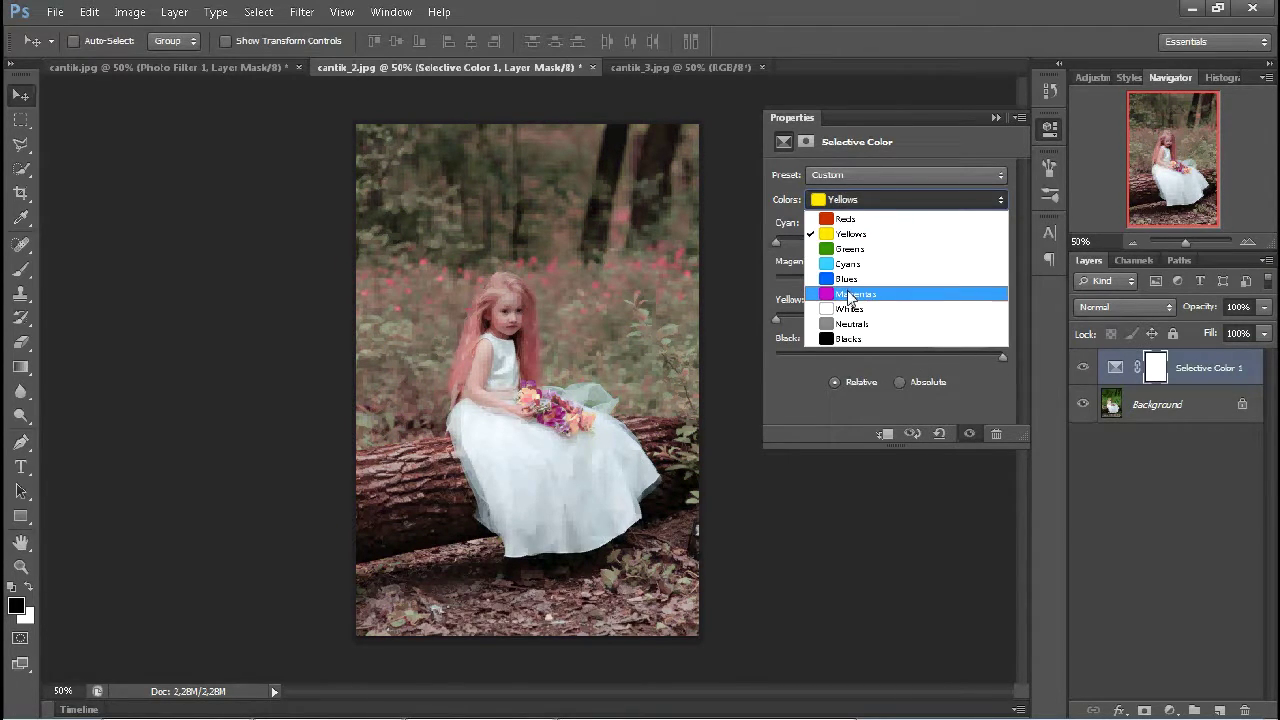
pyautogui.click(845, 218)
pyautogui.moveTo(887, 242); pyautogui.dragTo(728, 242)
pyautogui.click(905, 199)
pyautogui.click(852, 323)
pyautogui.moveTo(887, 279)
pyautogui.mouseDown()
pyautogui.moveTo(872, 279)
pyautogui.moveTo(900, 280)
pyautogui.moveTo(891, 242)
pyautogui.moveTo(876, 242)
pyautogui.mouseUp()
# Set the Neutrals to Magenta -10 and Yellow +10
pyautogui.doubleClick(950, 261)
pyautogui.write('0')
pyautogui.doubleClick(947, 222)
pyautogui.moveTo(887, 321); pyautogui.dragTo(874, 320)
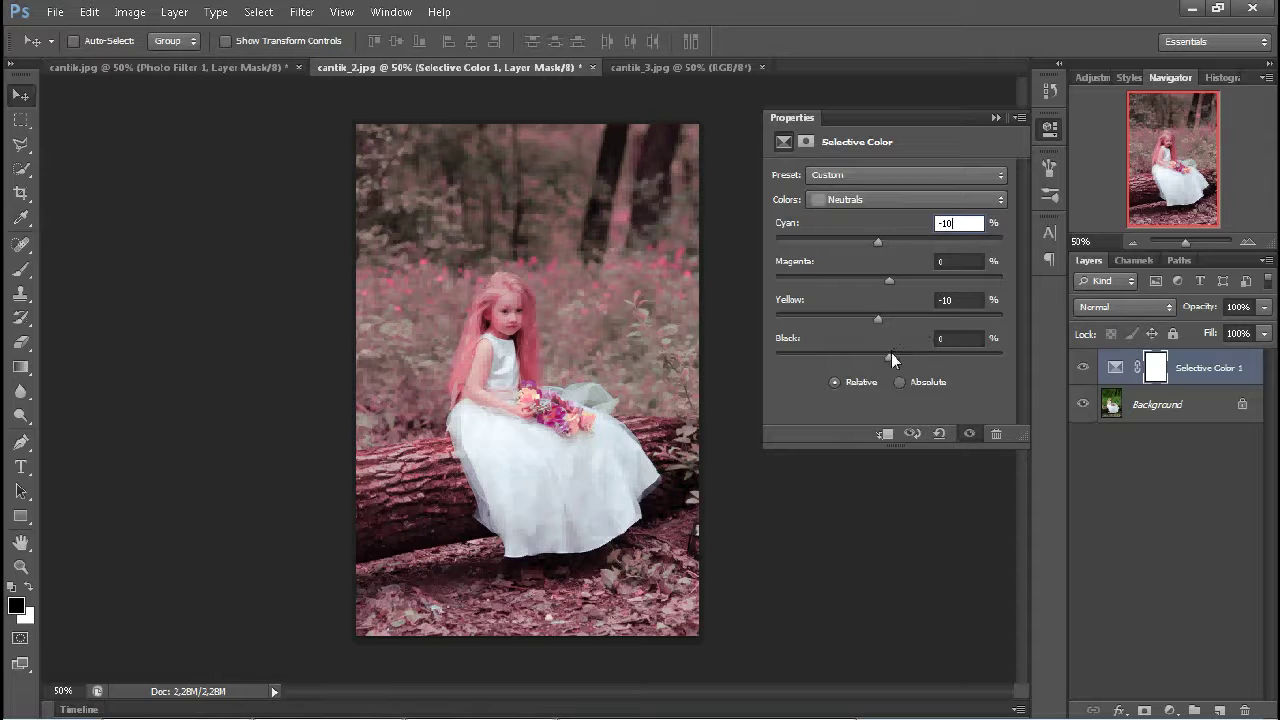
pyautogui.moveTo(891, 280)
pyautogui.mouseDown()
pyautogui.moveTo(874, 278)
pyautogui.moveTo(902, 318)
pyautogui.moveTo(905, 355)
pyautogui.moveTo(880, 317)
pyautogui.mouseUp()
pyautogui.click(947, 261)
pyautogui.click(958, 299)
# Set the Blacks to Cyan +11 and Yellow -9, then bring up the adjustment layer list
pyautogui.click(874, 200)
pyautogui.click(847, 341)
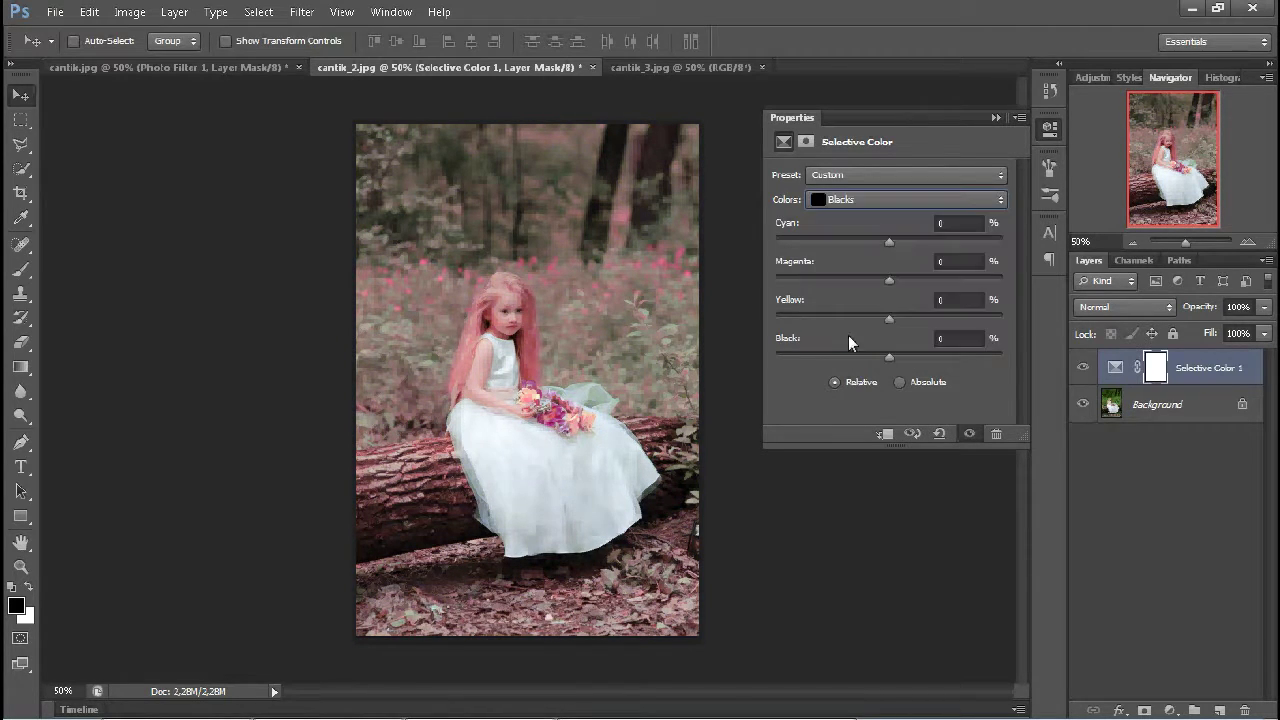
pyautogui.moveTo(889, 242); pyautogui.dragTo(901, 242)
pyautogui.moveTo(889, 314)
pyautogui.mouseDown()
pyautogui.moveTo(882, 278)
pyautogui.moveTo(895, 279)
pyautogui.mouseUp()
pyautogui.click(878, 199)
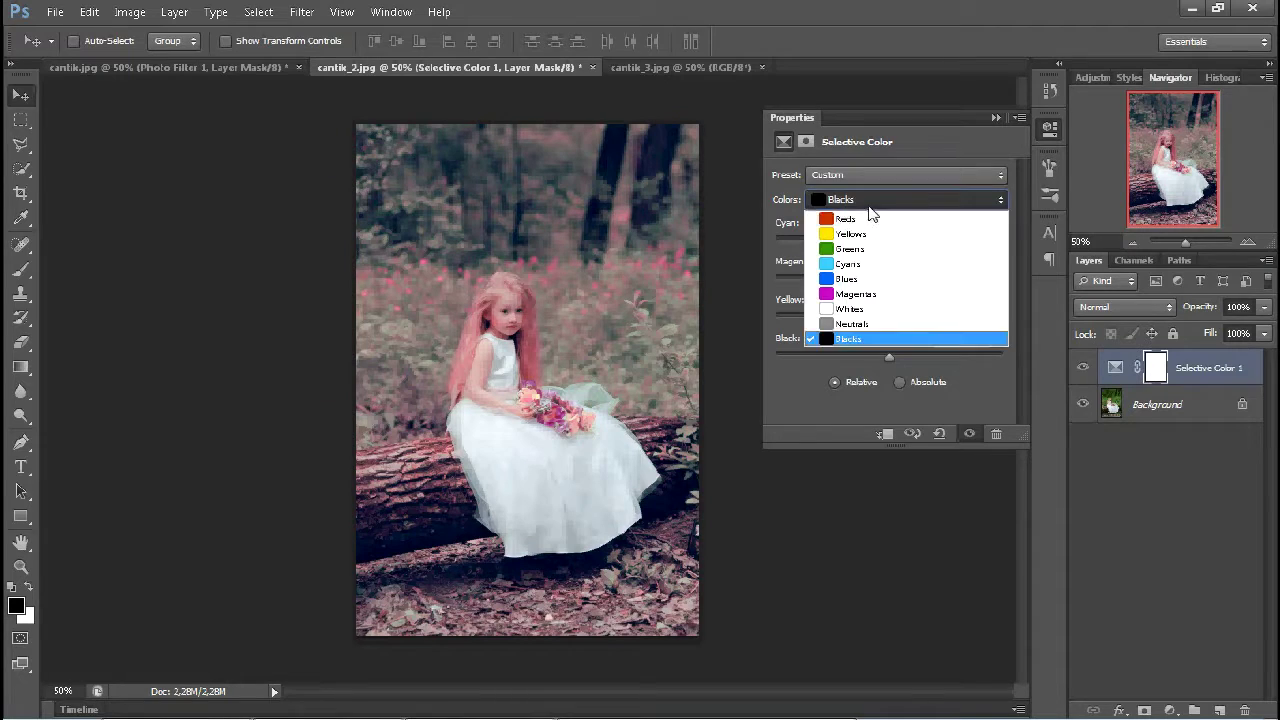
pyautogui.click(994, 119)
pyautogui.click(1169, 710)
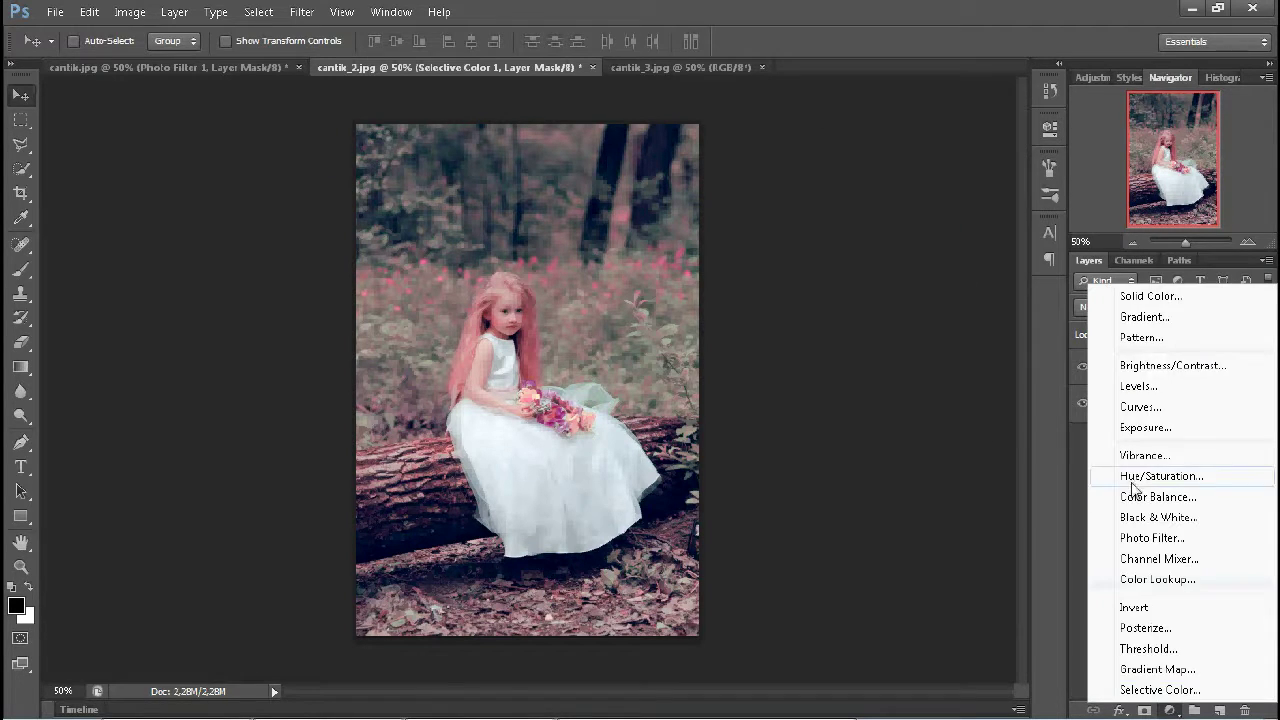
# Add a Hue/Saturation layer and then delete it
pyautogui.click(1143, 475)
pyautogui.click(1049, 127)
pyautogui.moveTo(1190, 370); pyautogui.dragTo(1245, 710)
# Add a Color Balance layer and push its shadows toward red and magenta
pyautogui.click(1169, 710)
pyautogui.click(1125, 494)
pyautogui.click(905, 175)
pyautogui.click(860, 194)
pyautogui.moveTo(859, 218)
pyautogui.mouseDown()
pyautogui.moveTo(849, 256)
pyautogui.moveTo(863, 252)
pyautogui.moveTo(866, 219)
pyautogui.moveTo(853, 252)
pyautogui.moveTo(866, 283)
pyautogui.mouseUp()
# Set Highlights to Cyan/Red +8, Yellow/Blue +4 and Midtones to Cyan/Red -8, Yellow/Blue +4
pyautogui.click(850, 175)
pyautogui.click(846, 224)
pyautogui.click(858, 175)
pyautogui.click(849, 223)
pyautogui.scroll(1, 863, 177)
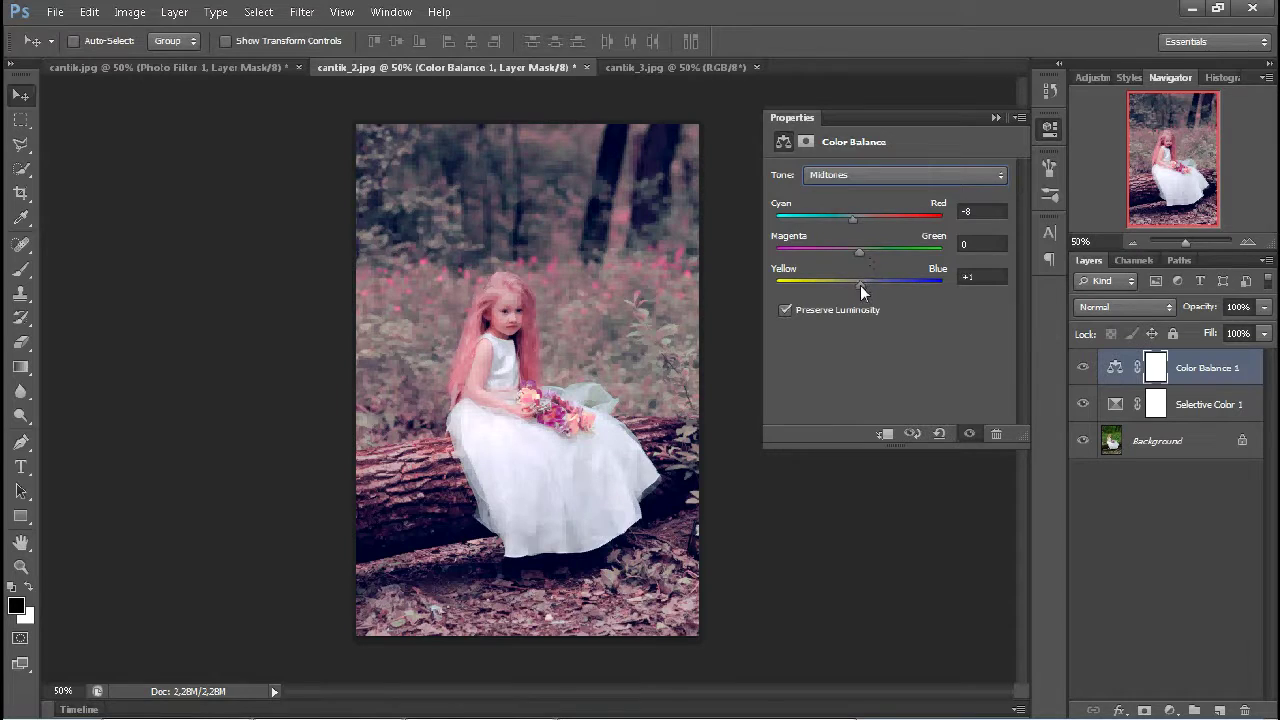
pyautogui.moveTo(866, 285); pyautogui.dragTo(868, 284)
# Reselect the Selective Color layer and add magenta to its Reds
pyautogui.click(1200, 404)
pyautogui.click(866, 199)
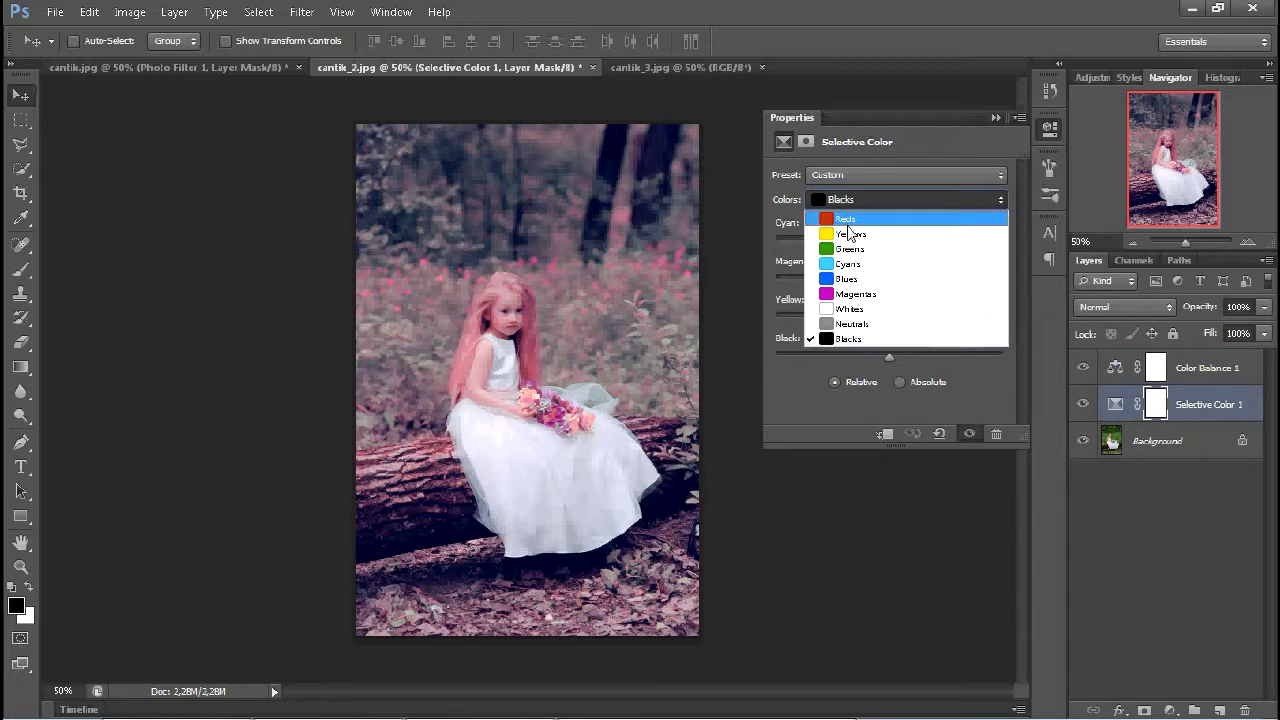
pyautogui.click(849, 223)
pyautogui.moveTo(889, 283)
pyautogui.mouseDown()
pyautogui.moveTo(914, 282)
pyautogui.moveTo(901, 282)
pyautogui.mouseUp()
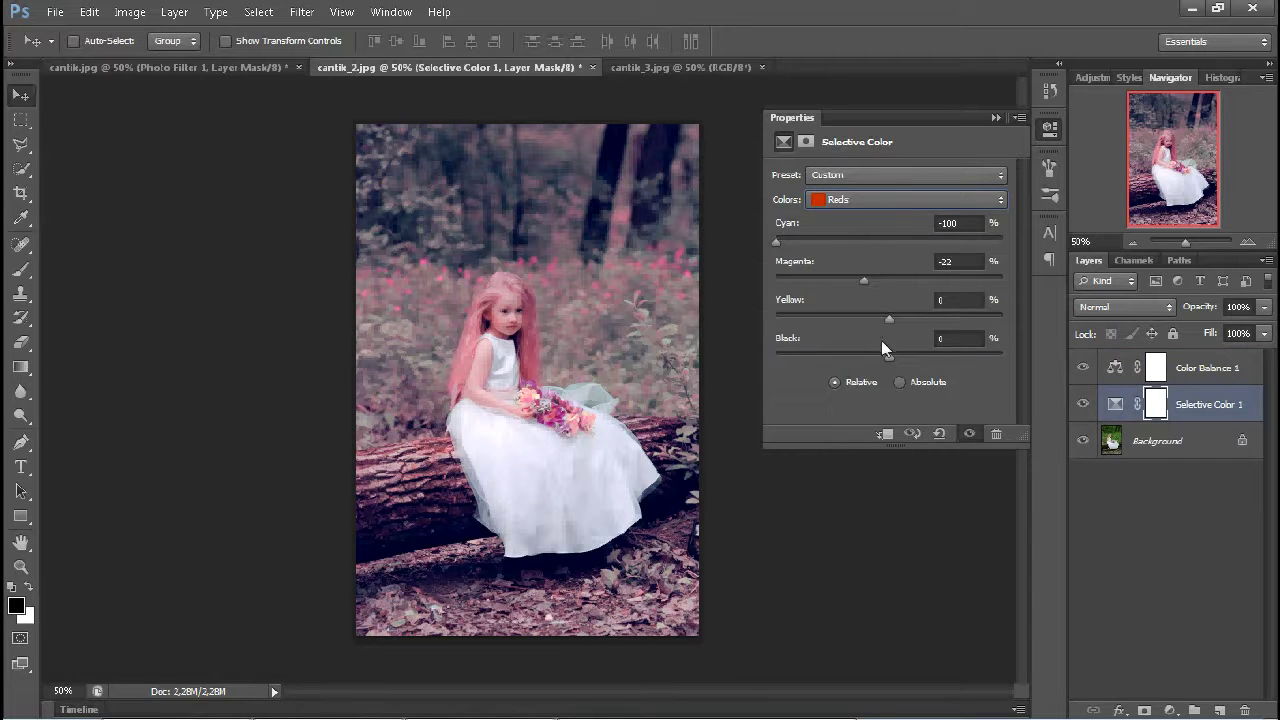
# Set the Magentas range's Yellow to +47
pyautogui.click(866, 199)
pyautogui.click(850, 290)
pyautogui.moveTo(888, 318); pyautogui.dragTo(897, 313)
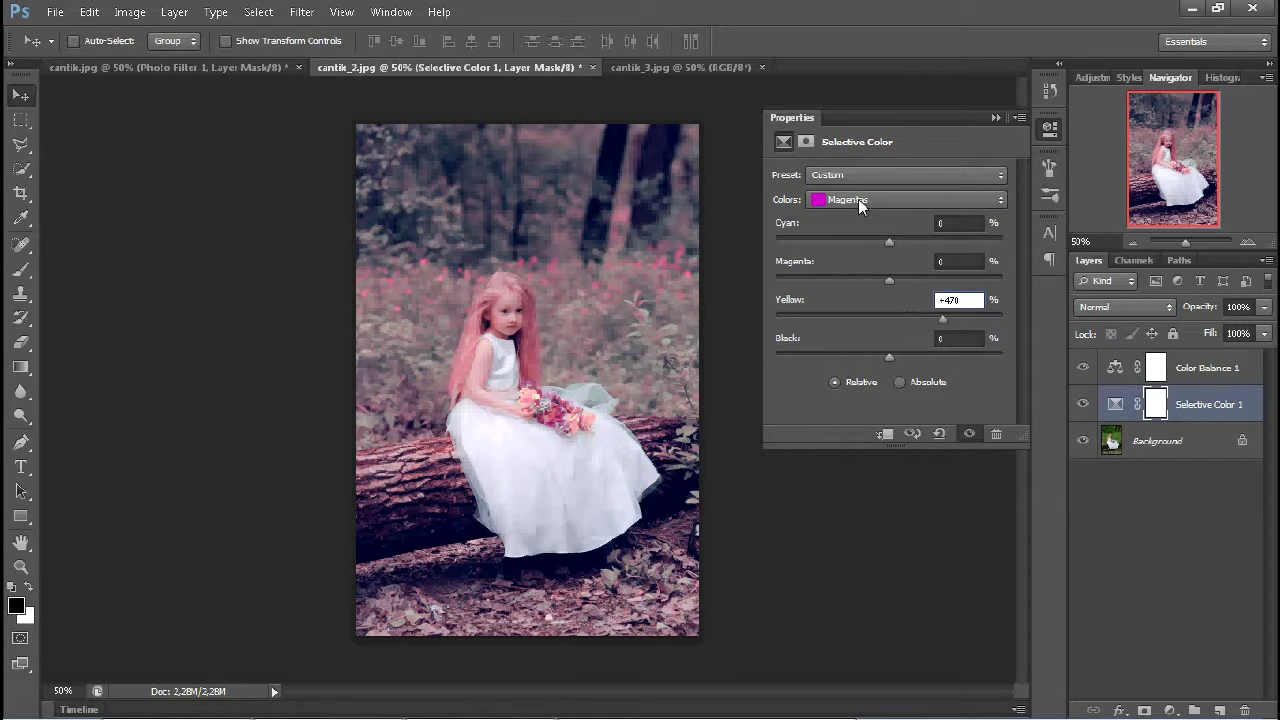
# Set the Whites to Cyan -18 and adjust their magenta
pyautogui.click(866, 200)
pyautogui.click(856, 309)
pyautogui.moveTo(889, 242); pyautogui.dragTo(836, 246)
pyautogui.moveTo(889, 280); pyautogui.dragTo(860, 280)
# Revise the Neutrals to Cyan -6, Magenta 0 and Yellow -15
pyautogui.click(855, 200)
pyautogui.click(846, 218)
pyautogui.click(852, 324)
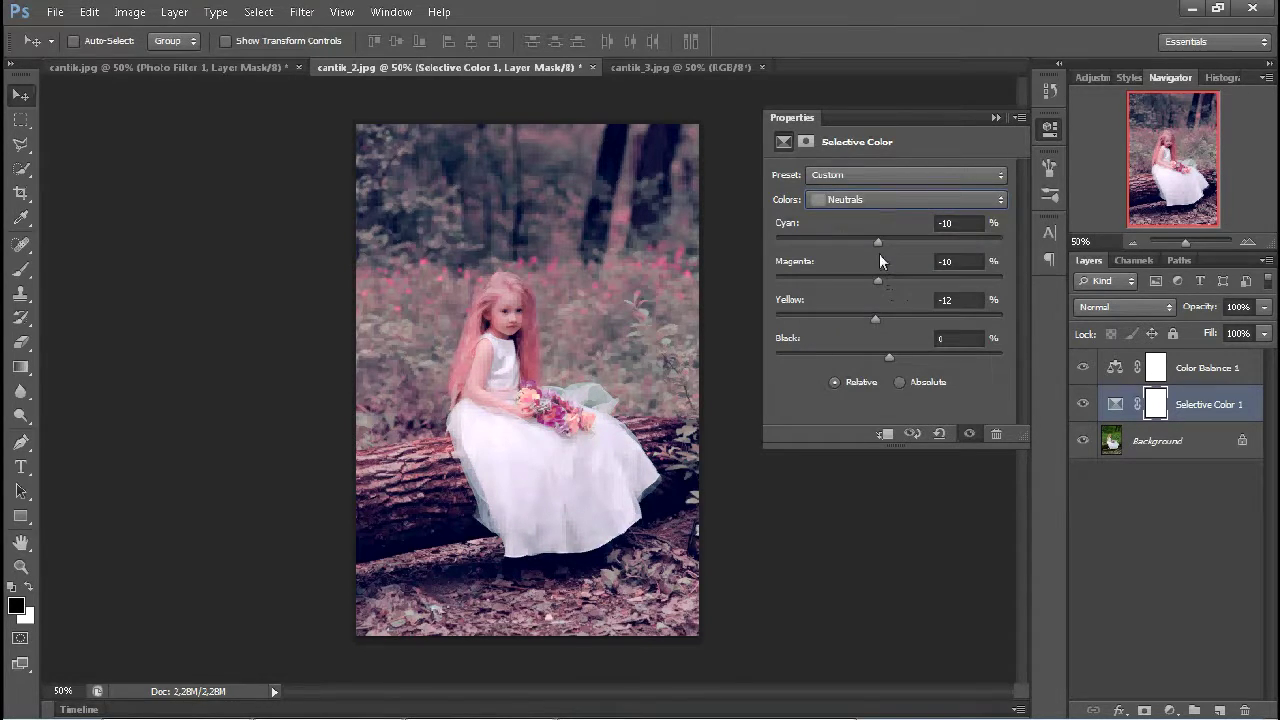
pyautogui.moveTo(879, 318)
pyautogui.mouseDown()
pyautogui.moveTo(885, 281)
pyautogui.moveTo(889, 318)
pyautogui.mouseUp()
pyautogui.moveTo(878, 241); pyautogui.dragTo(882, 241)
pyautogui.moveTo(889, 319); pyautogui.dragTo(874, 316)
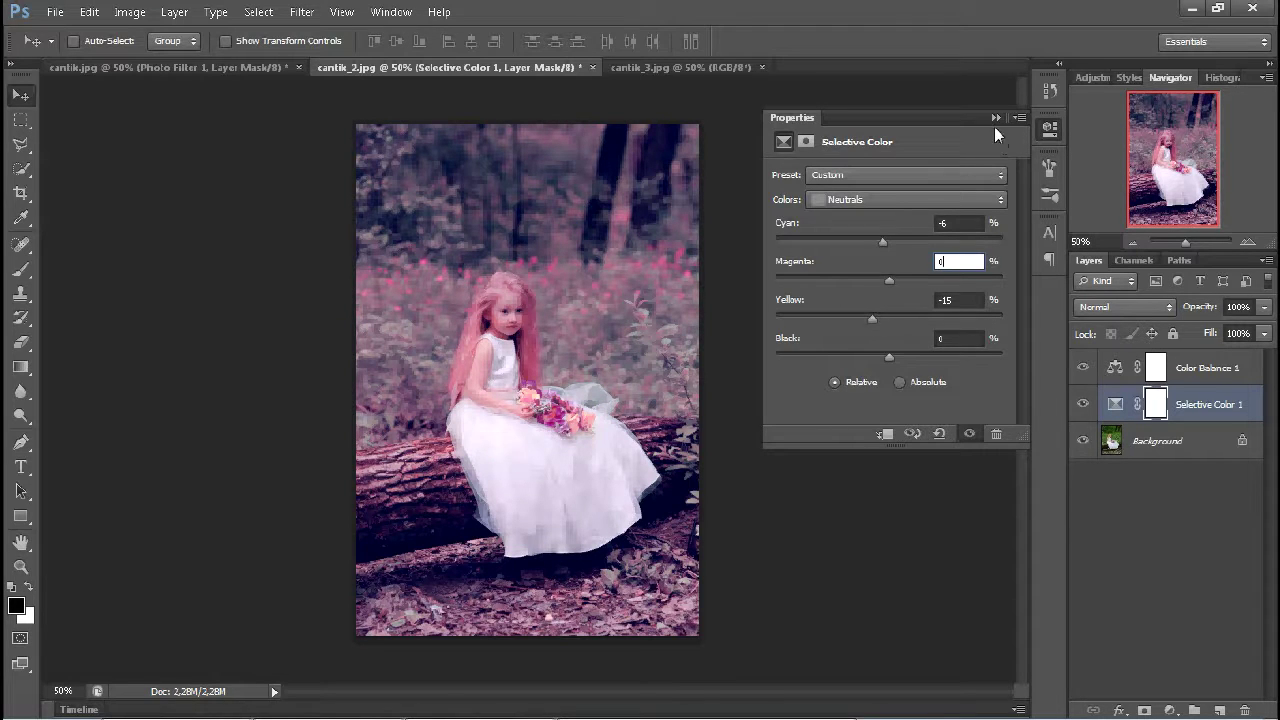
# Collapse the settings, select Color Balance 1 and bring up the adjustment layer list
pyautogui.click(996, 117)
pyautogui.click(1205, 368)
pyautogui.click(1170, 710)
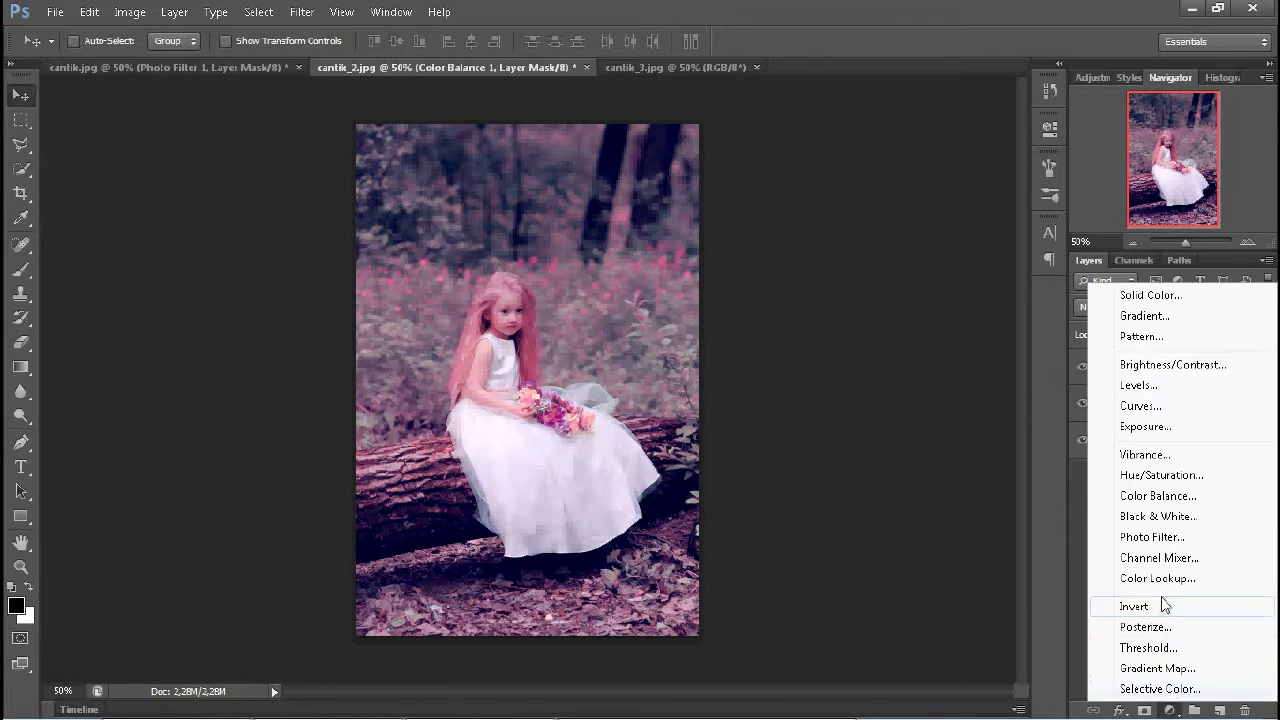
# Add a Photo Filter adjustment layer to cantik_2 in Screen mode at about 20% opacity
pyautogui.click(1150, 537)
pyautogui.click(996, 117)
pyautogui.click(1105, 306)
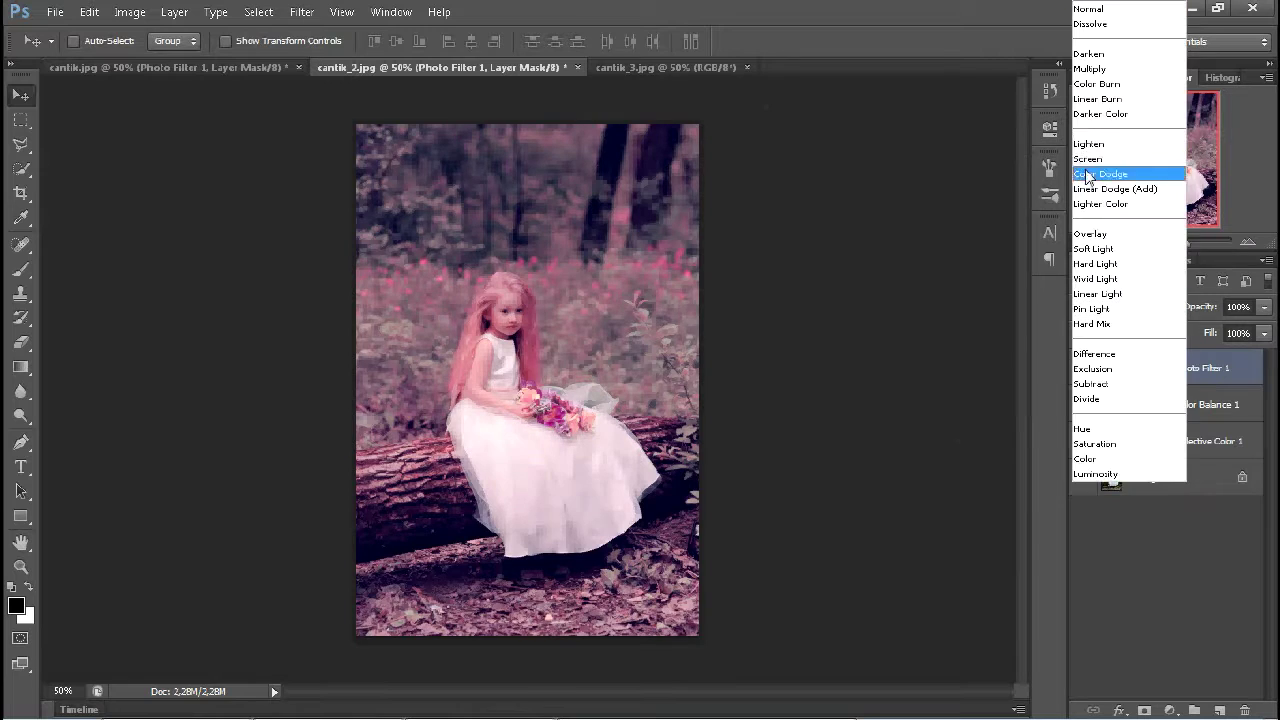
pyautogui.click(1087, 159)
pyautogui.moveTo(1205, 307); pyautogui.dragTo(1136, 309)
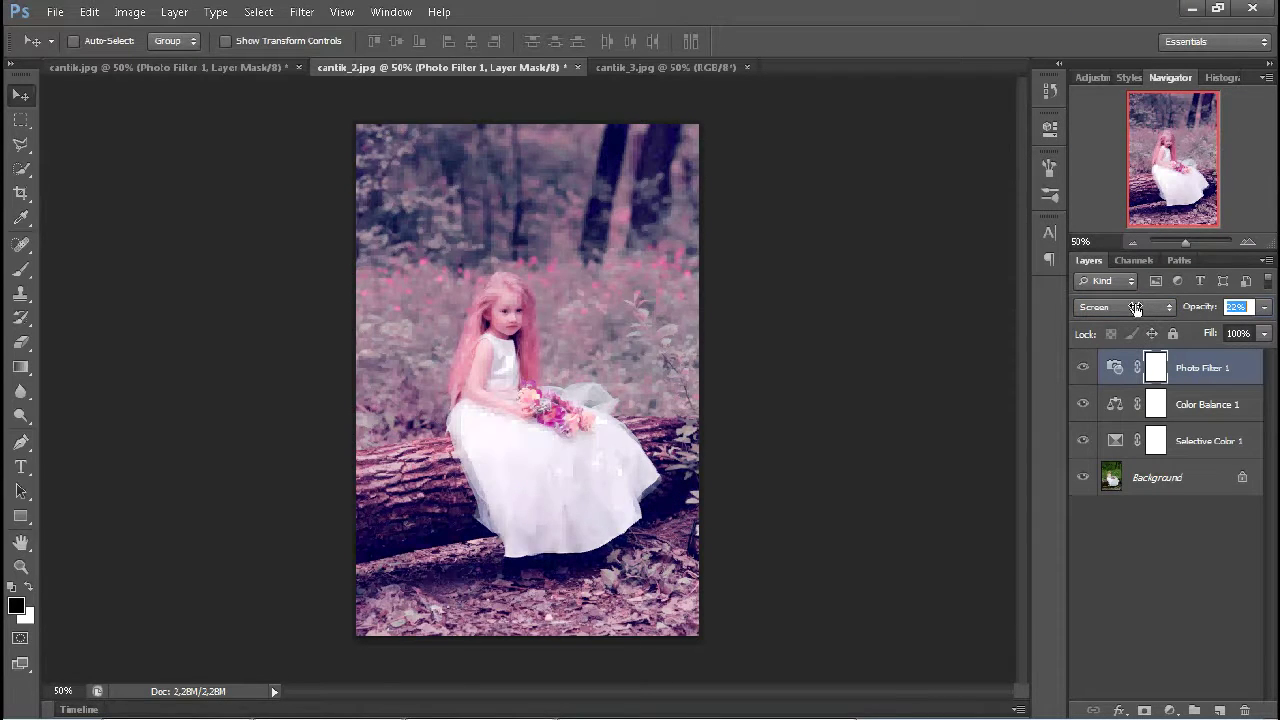
# Toggle the Photo Filter, Color Balance and Selective Color layers off and back on to compare before/after
pyautogui.click(1083, 368)
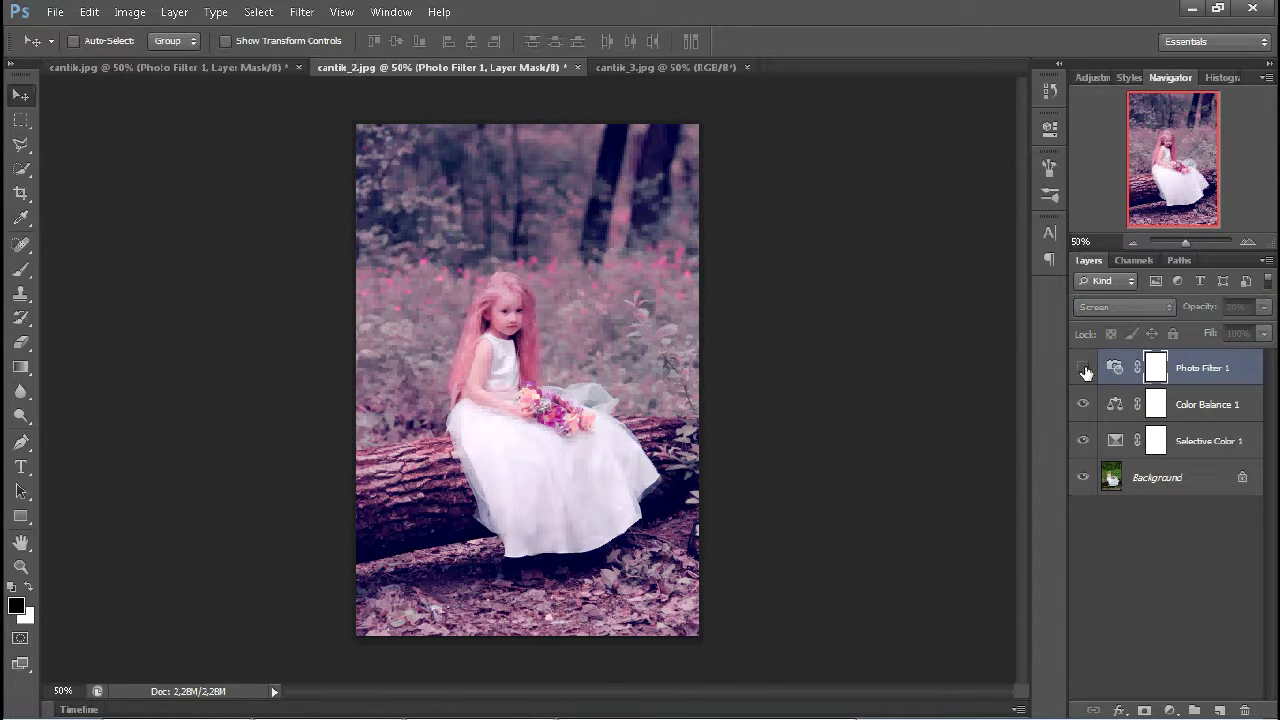
pyautogui.click(1083, 404)
pyautogui.click(1083, 440)
pyautogui.click(1082, 404)
pyautogui.click(1082, 368)
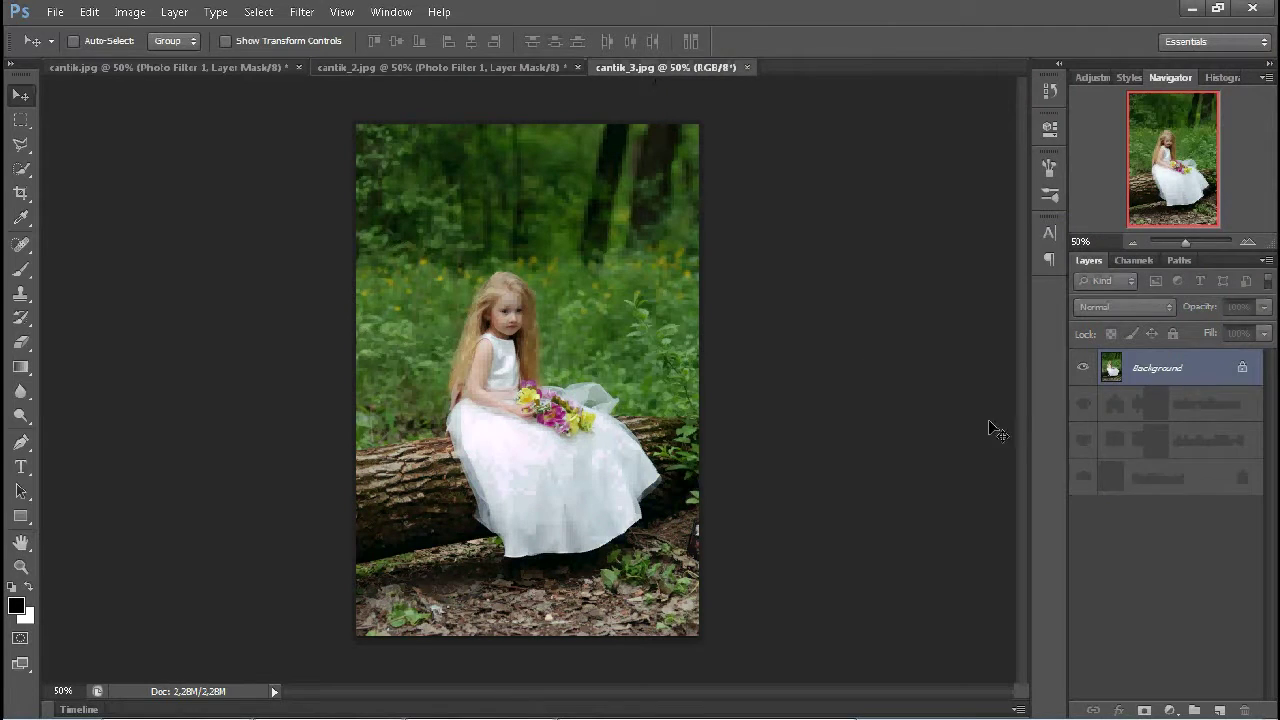
pyautogui.click(1169, 710)
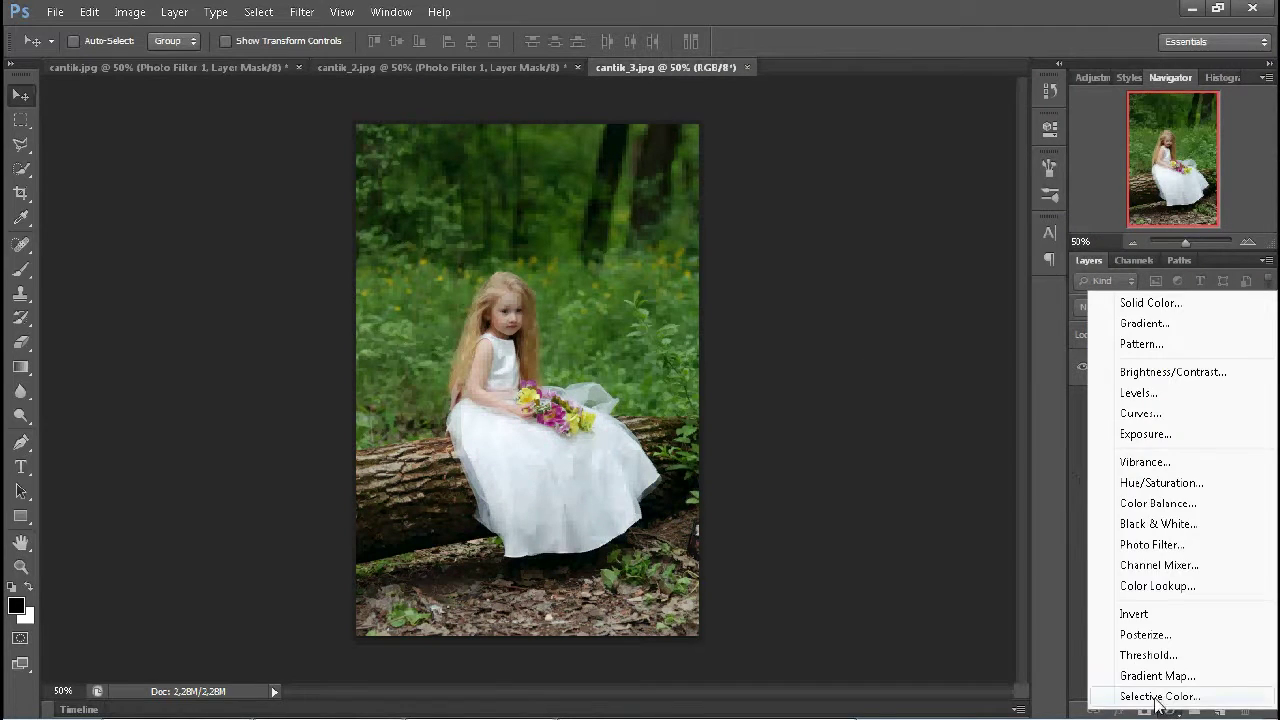
# Add a Selective Color layer and set its Greens to Cyan +100, Yellow -100
pyautogui.click(1160, 693)
pyautogui.click(845, 200)
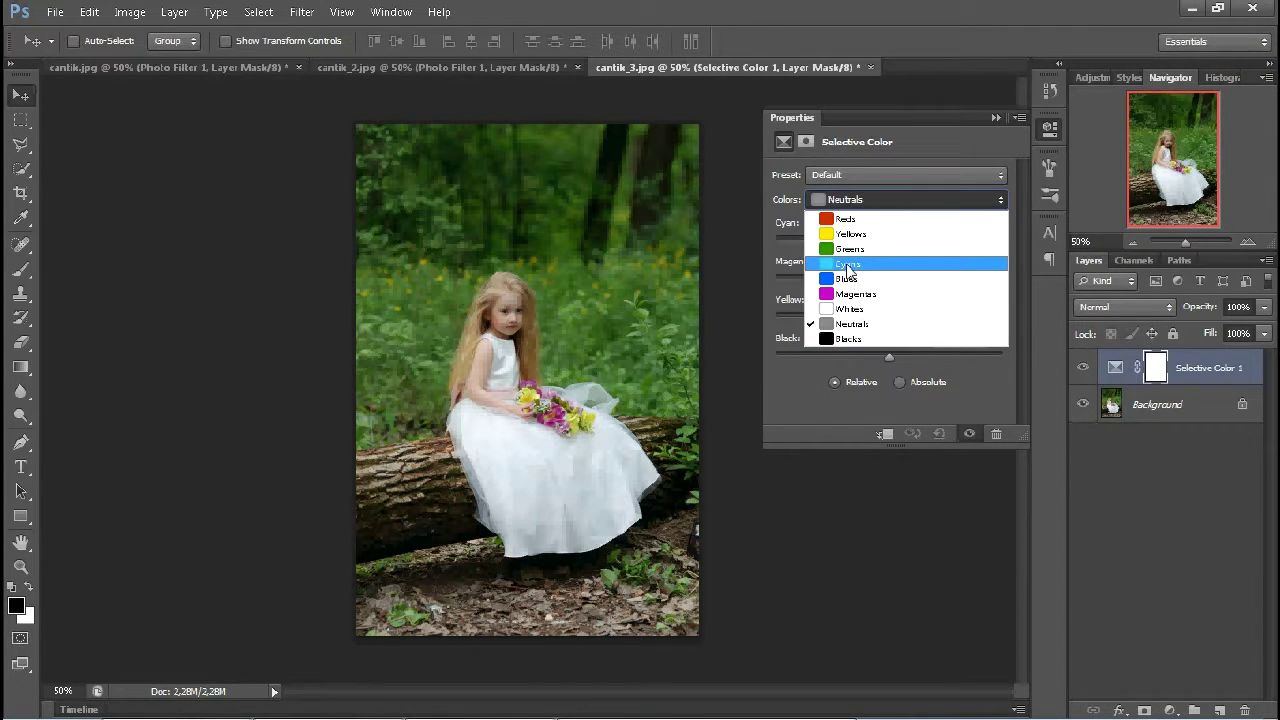
pyautogui.click(853, 249)
pyautogui.moveTo(891, 242)
pyautogui.mouseDown()
pyautogui.moveTo(778, 243)
pyautogui.moveTo(1050, 259)
pyautogui.mouseUp()
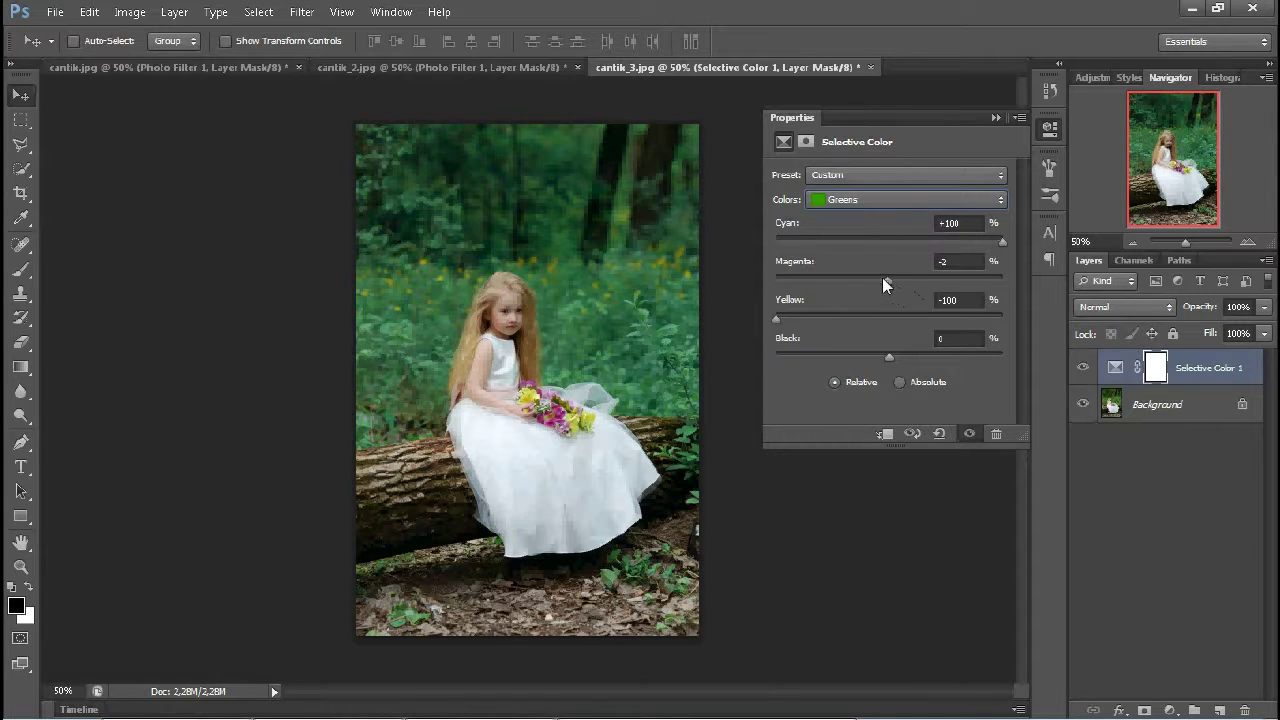
pyautogui.moveTo(837, 357); pyautogui.dragTo(1005, 356)
pyautogui.moveTo(867, 284); pyautogui.dragTo(905, 286)
# Push the Yellows toward teal: Cyan +14, Magenta +60, Yellow -100, Black +29
pyautogui.click(885, 199)
pyautogui.click(889, 236)
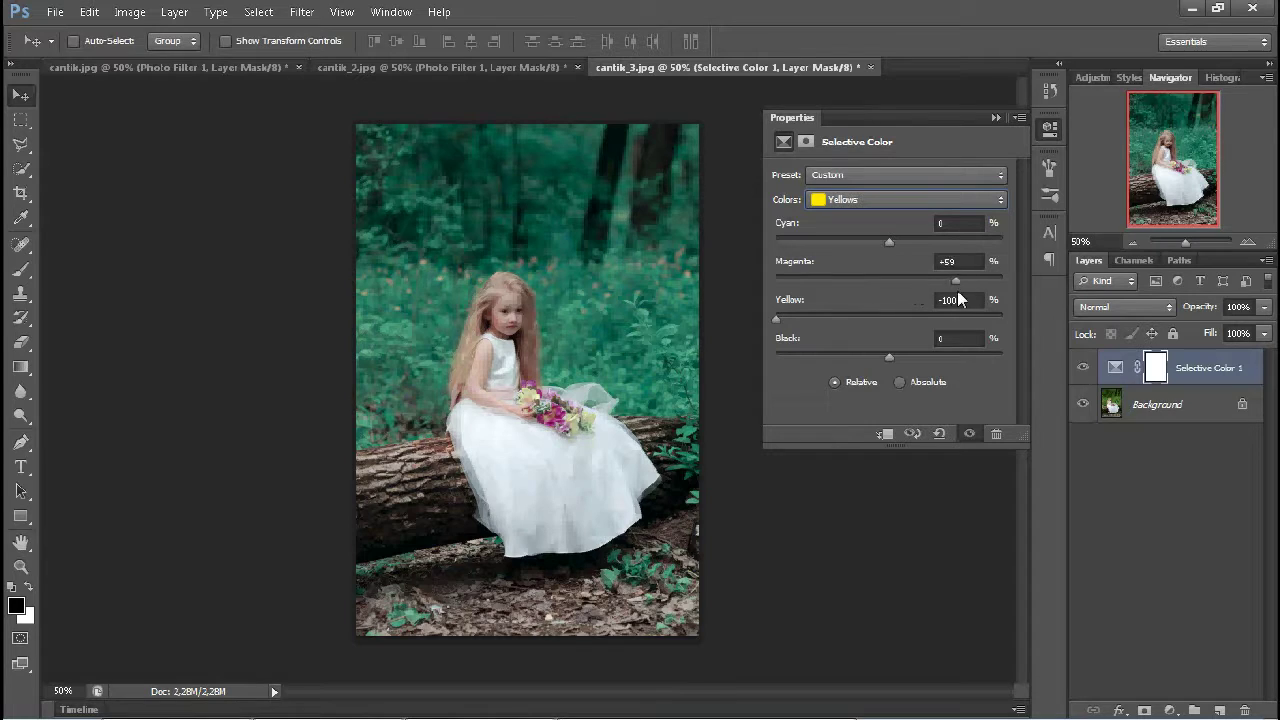
pyautogui.moveTo(886, 242)
pyautogui.mouseDown()
pyautogui.moveTo(938, 247)
pyautogui.moveTo(905, 247)
pyautogui.mouseUp()
pyautogui.moveTo(889, 357)
pyautogui.mouseDown()
pyautogui.moveTo(851, 358)
pyautogui.moveTo(922, 356)
pyautogui.moveTo(891, 355)
pyautogui.mouseUp()
pyautogui.click(855, 200)
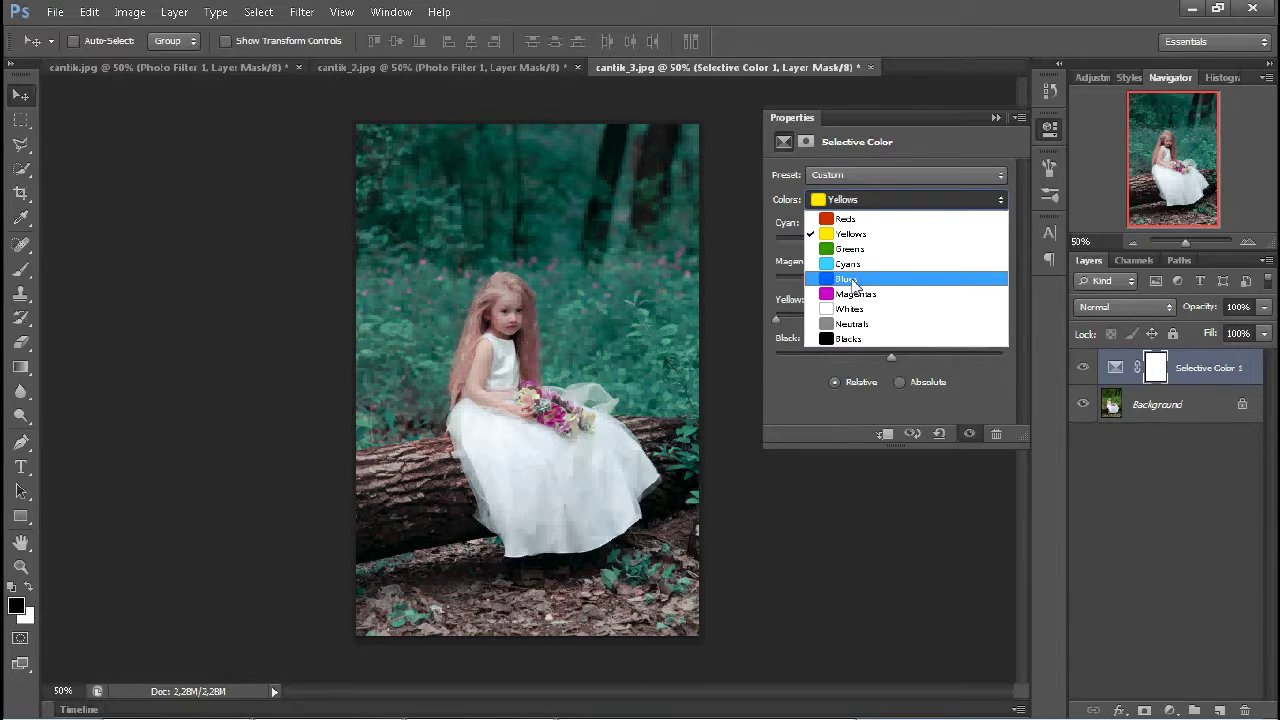
# Reset the Selective Color Blues cyan, magenta and yellow values to 0
pyautogui.click(846, 279)
pyautogui.moveTo(949, 242); pyautogui.dragTo(890, 242)
pyautogui.click(947, 224)
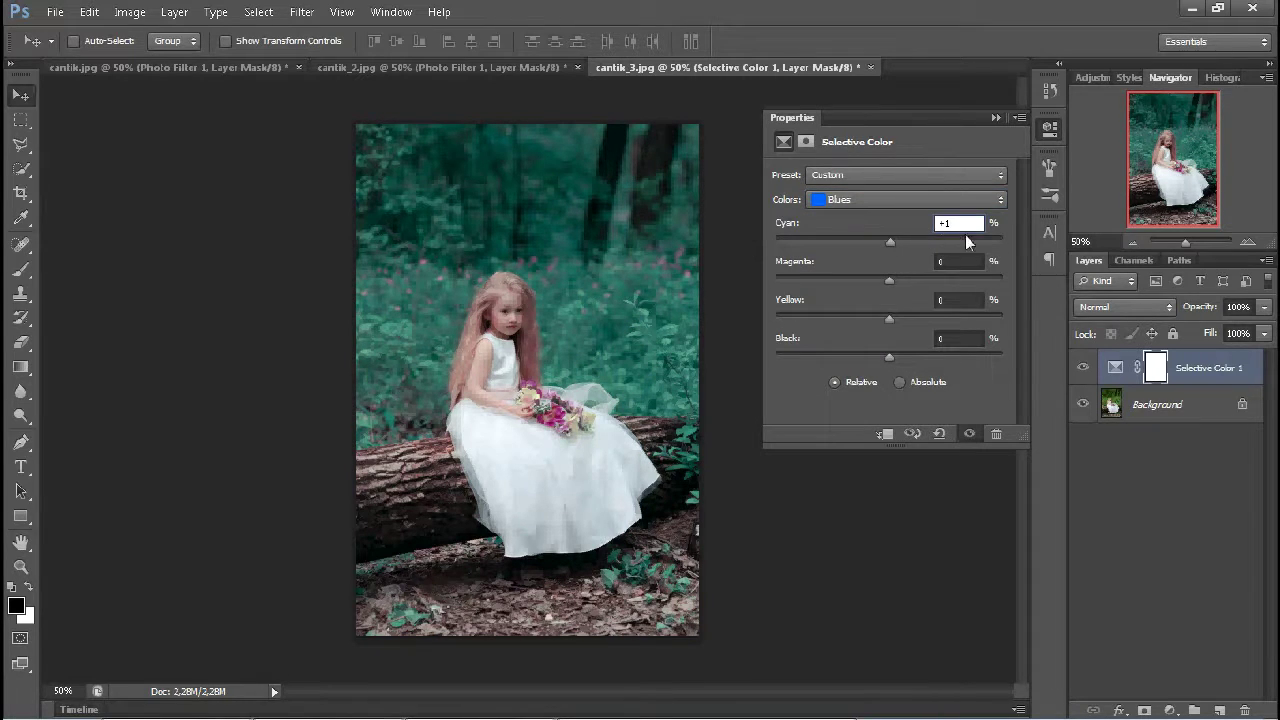
pyautogui.moveTo(793, 320); pyautogui.dragTo(889, 320)
pyautogui.moveTo(829, 283); pyautogui.dragTo(890, 281)
# Reset the Selective Color Cyans values to 0
pyautogui.click(905, 199)
pyautogui.click(846, 263)
pyautogui.moveTo(783, 356); pyautogui.dragTo(889, 356)
pyautogui.click(958, 300)
pyautogui.write('0')
pyautogui.click(958, 261)
pyautogui.write('0')
pyautogui.press('Return')
pyautogui.write('0')
pyautogui.hotkey('shift', 'Tab')
pyautogui.write('0')
# Set Neutrals to Cyan +9, Magenta +8, Yellow -12 and Whites to Cyan +17, Magenta -16, Black -16
pyautogui.click(863, 202)
pyautogui.click(860, 322)
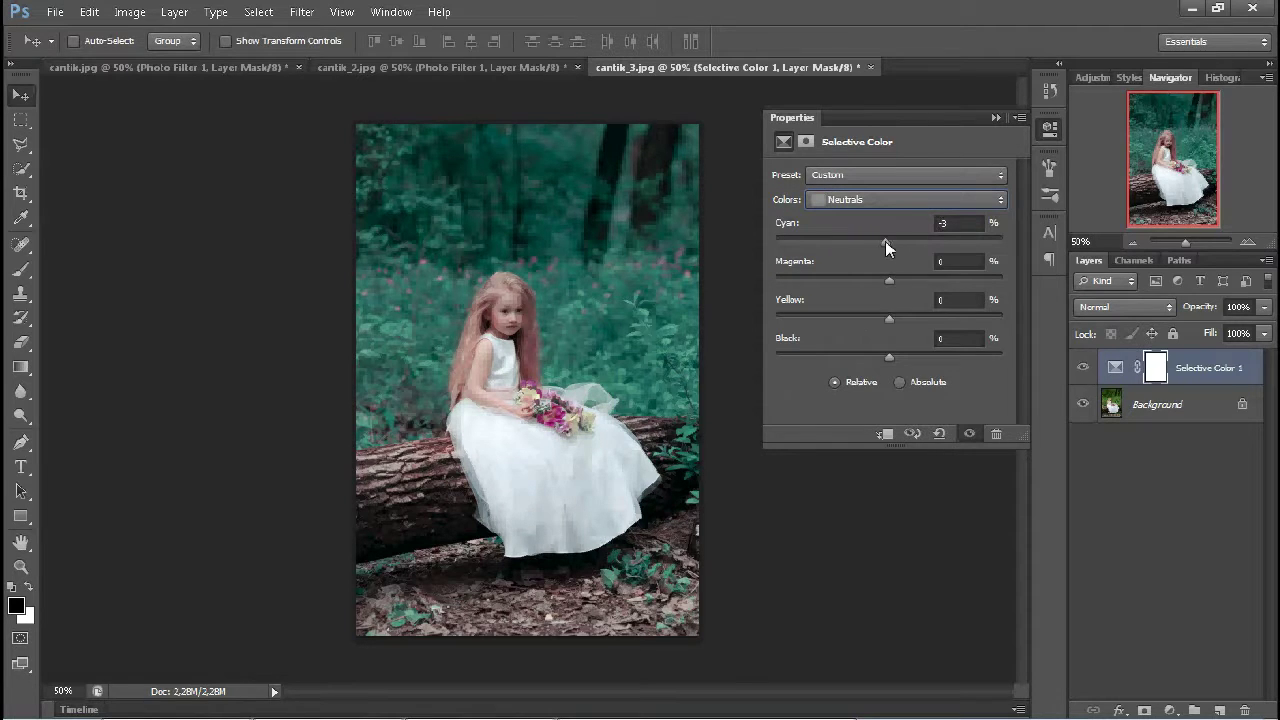
pyautogui.moveTo(885, 241)
pyautogui.mouseDown()
pyautogui.moveTo(899, 241)
pyautogui.moveTo(874, 279)
pyautogui.moveTo(898, 280)
pyautogui.moveTo(875, 316)
pyautogui.mouseUp()
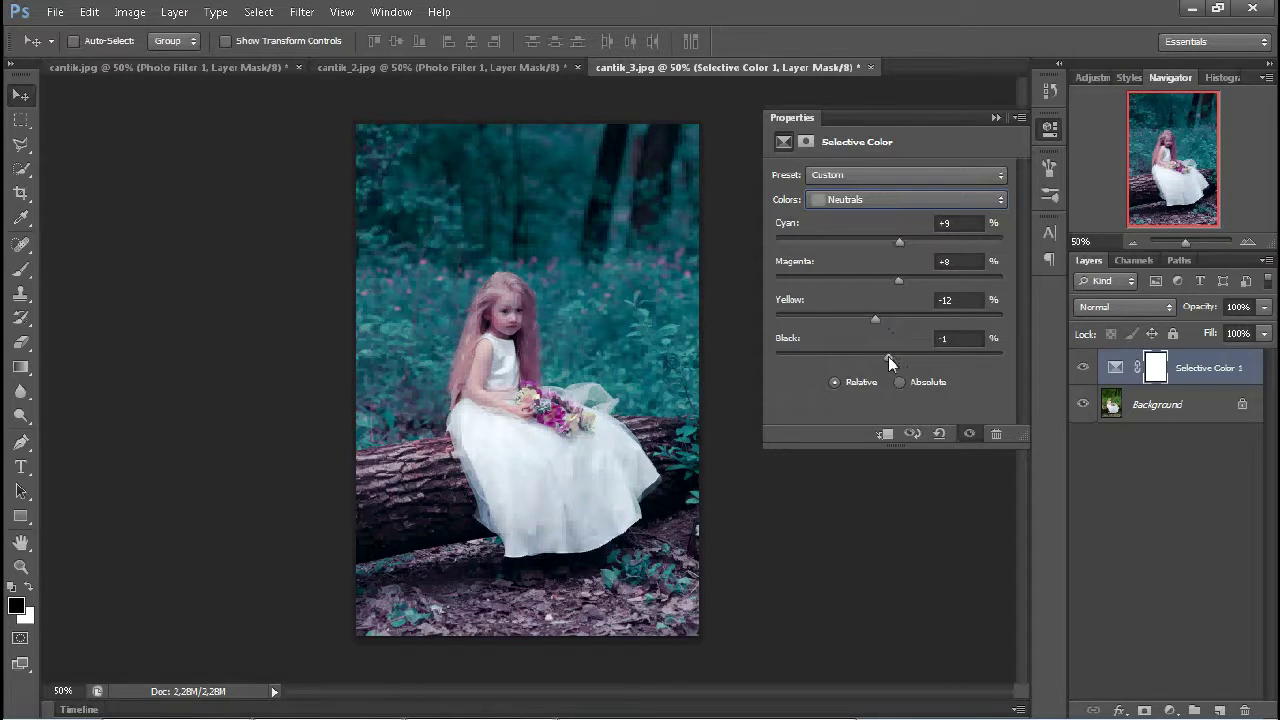
pyautogui.click(863, 199)
pyautogui.click(856, 310)
pyautogui.moveTo(889, 241)
pyautogui.mouseDown()
pyautogui.moveTo(909, 242)
pyautogui.moveTo(871, 280)
pyautogui.mouseUp()
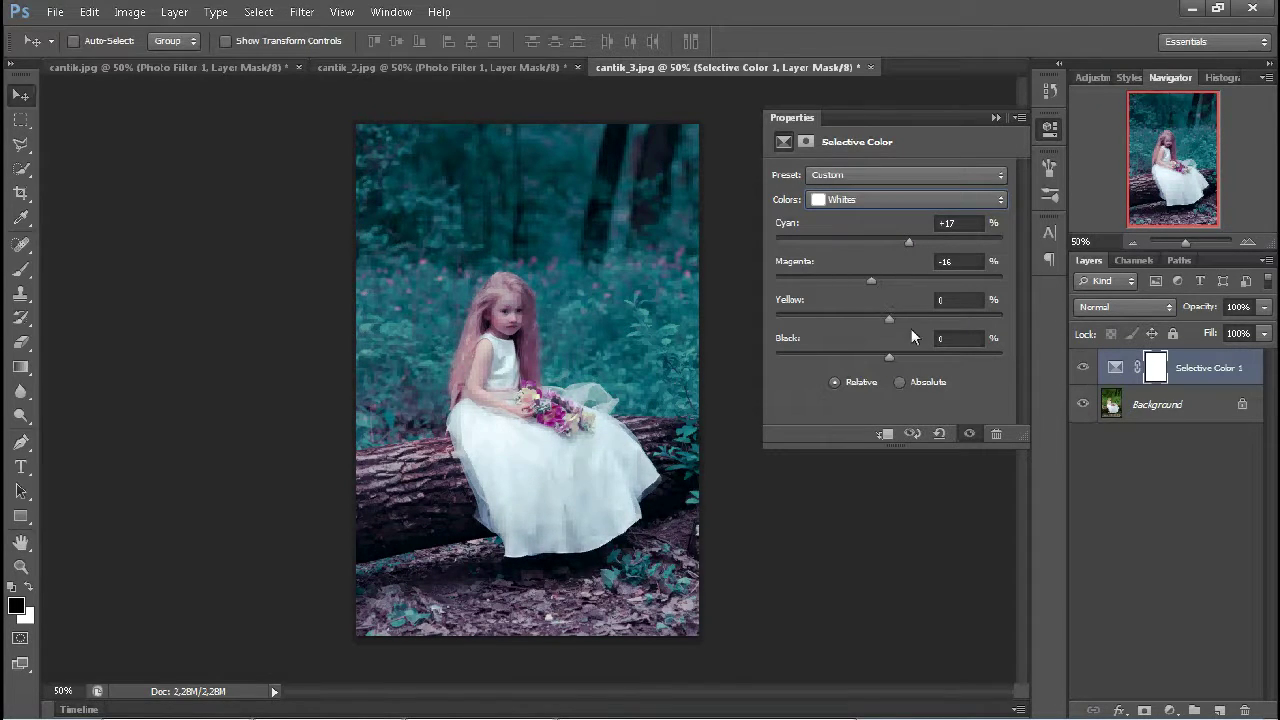
pyautogui.moveTo(910, 359); pyautogui.dragTo(858, 346)
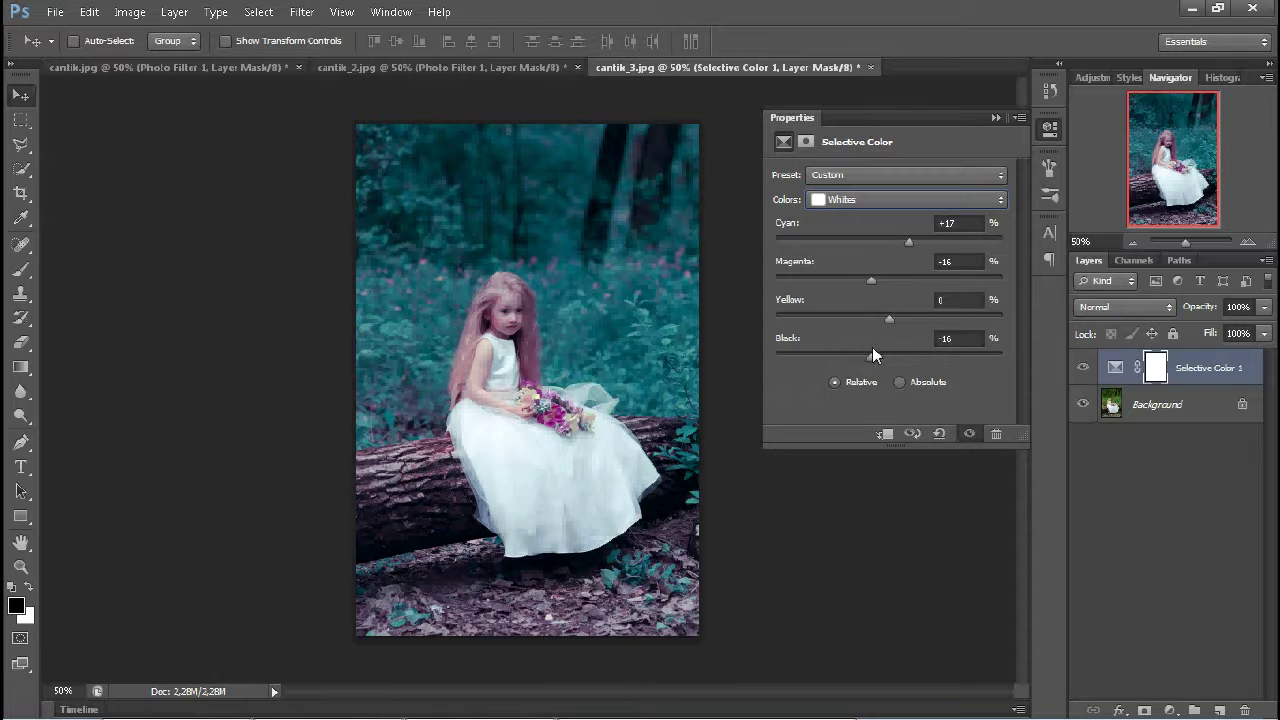
# Add a touch of cyan (+2) to the Blacks and collapse the Selective Color settings
pyautogui.click(863, 199)
pyautogui.click(857, 337)
pyautogui.moveTo(889, 242); pyautogui.dragTo(901, 244)
pyautogui.click(996, 117)
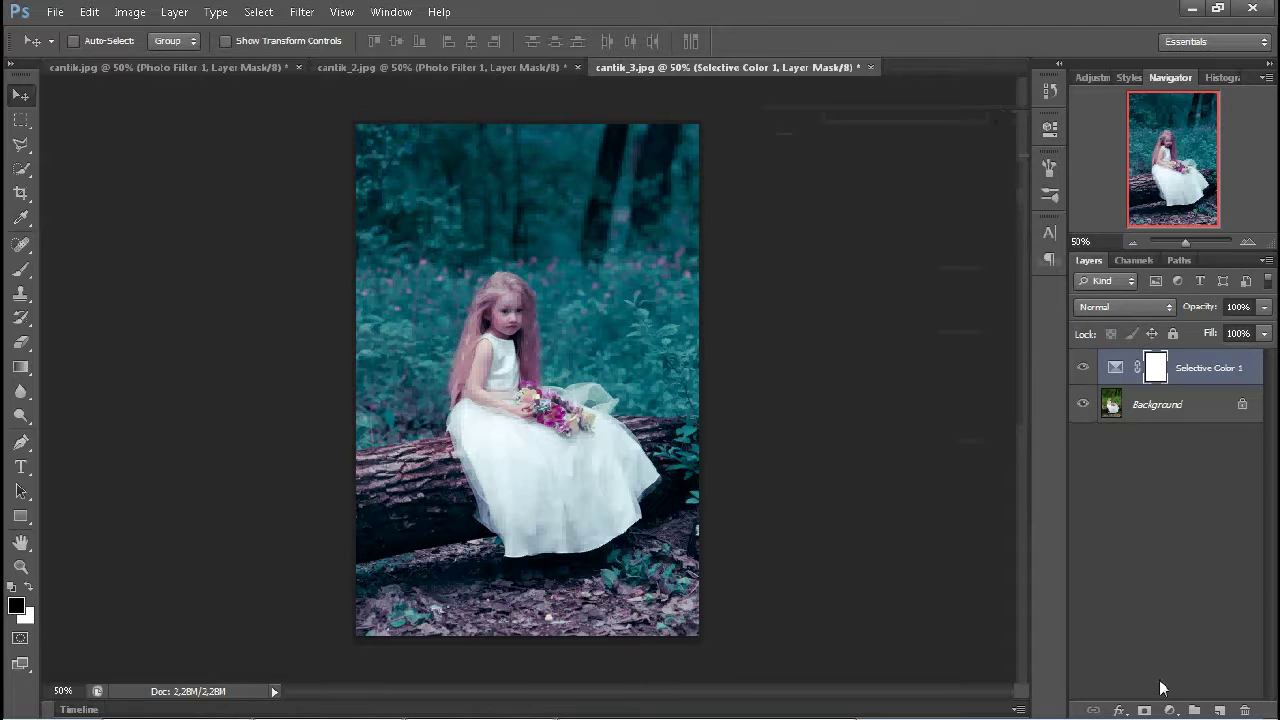
# Add a Color Balance layer with a slight Shadows shift in Cyan-Red and toward yellow
pyautogui.click(1169, 710)
pyautogui.click(1135, 497)
pyautogui.click(837, 174)
pyautogui.click(845, 189)
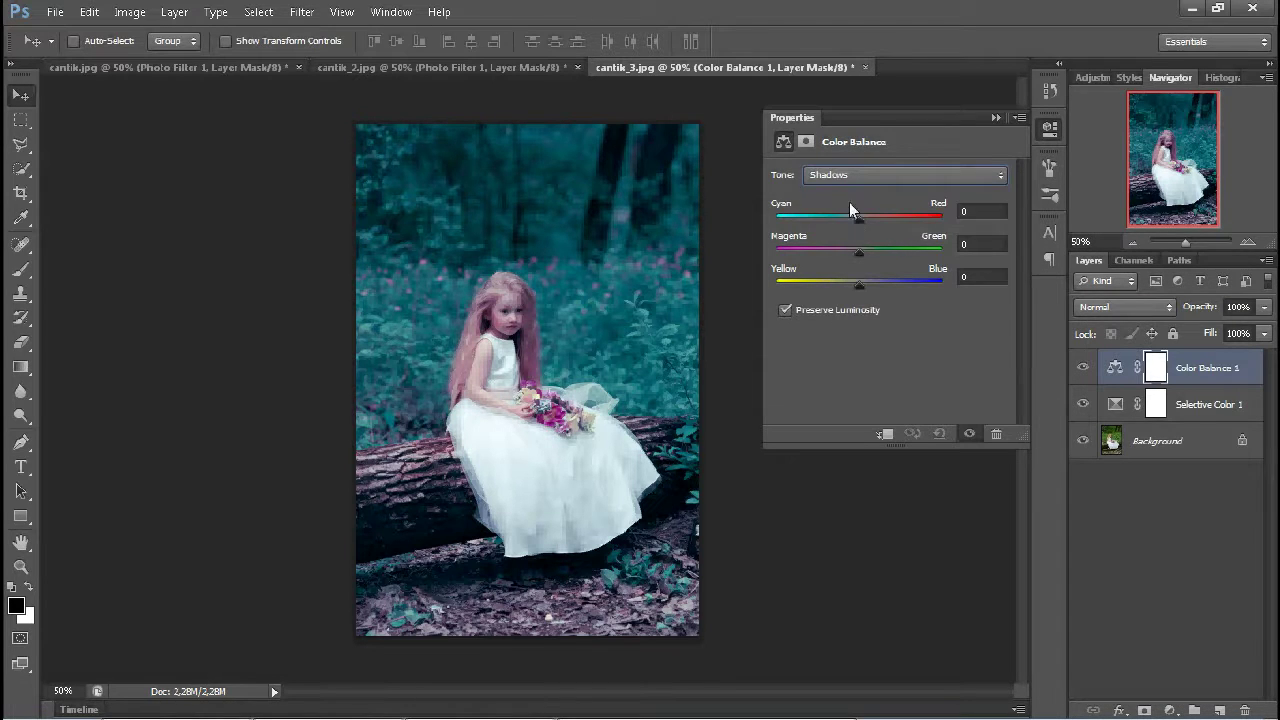
pyautogui.moveTo(853, 219); pyautogui.dragTo(860, 219)
pyautogui.moveTo(860, 283); pyautogui.dragTo(855, 284)
# Check Color Balance Midtones (Cyan/Red -11) and Highlights (-8), then add a Photo Filter layer
pyautogui.click(880, 174)
pyautogui.click(845, 205)
pyautogui.click(860, 174)
pyautogui.click(850, 221)
pyautogui.click(996, 117)
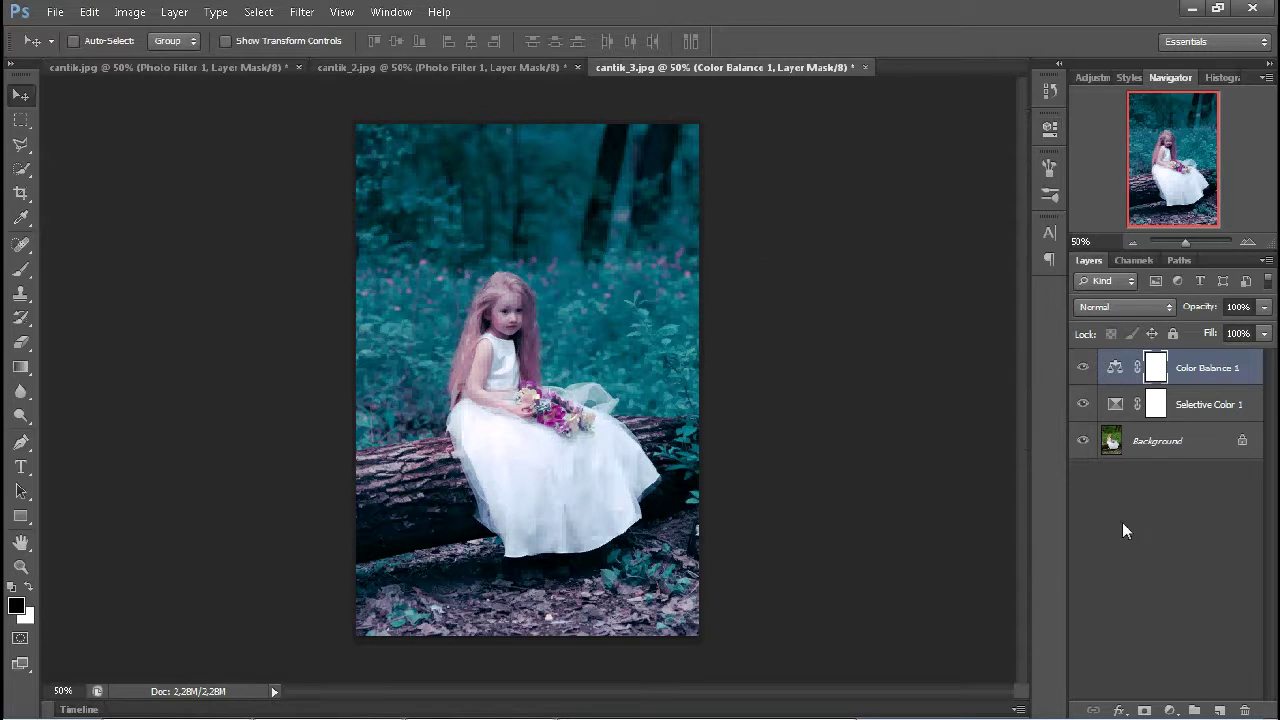
pyautogui.click(1168, 710)
pyautogui.click(1150, 545)
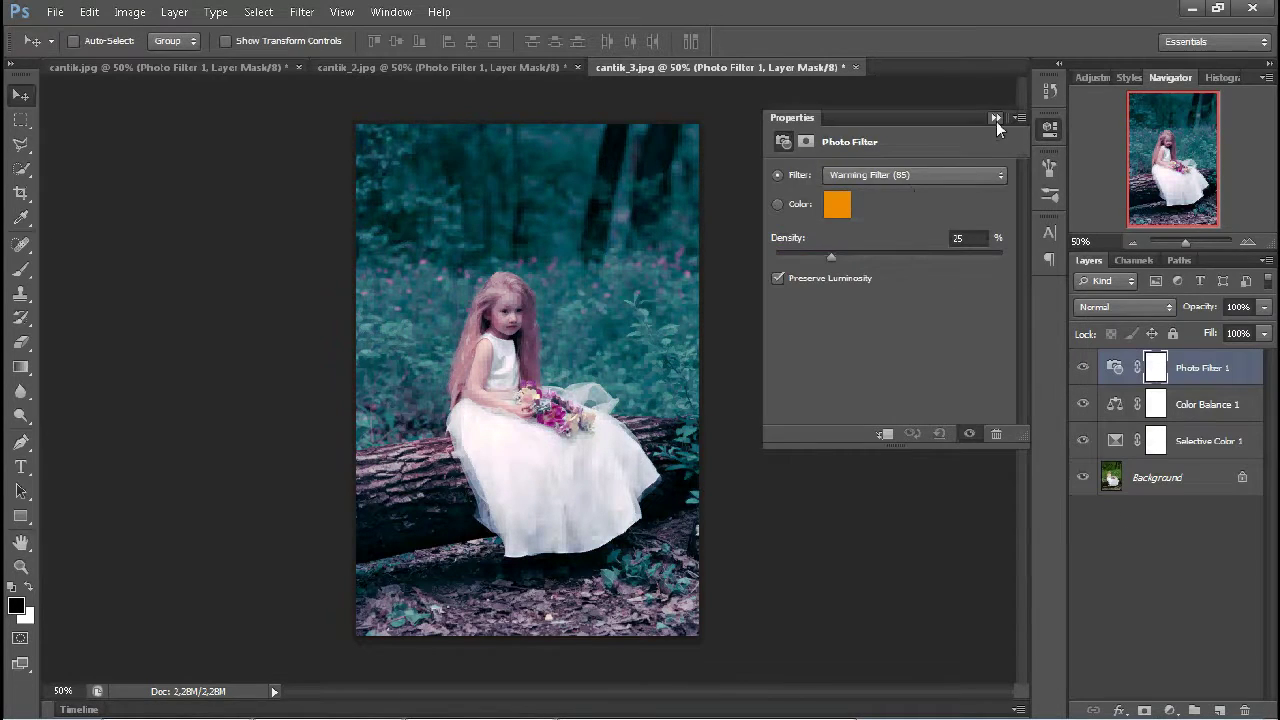
# Set the Photo Filter layer to Screen blending at about 20% opacity
pyautogui.click(996, 118)
pyautogui.click(1110, 306)
pyautogui.click(1088, 158)
pyautogui.moveTo(1200, 307); pyautogui.dragTo(1130, 308)
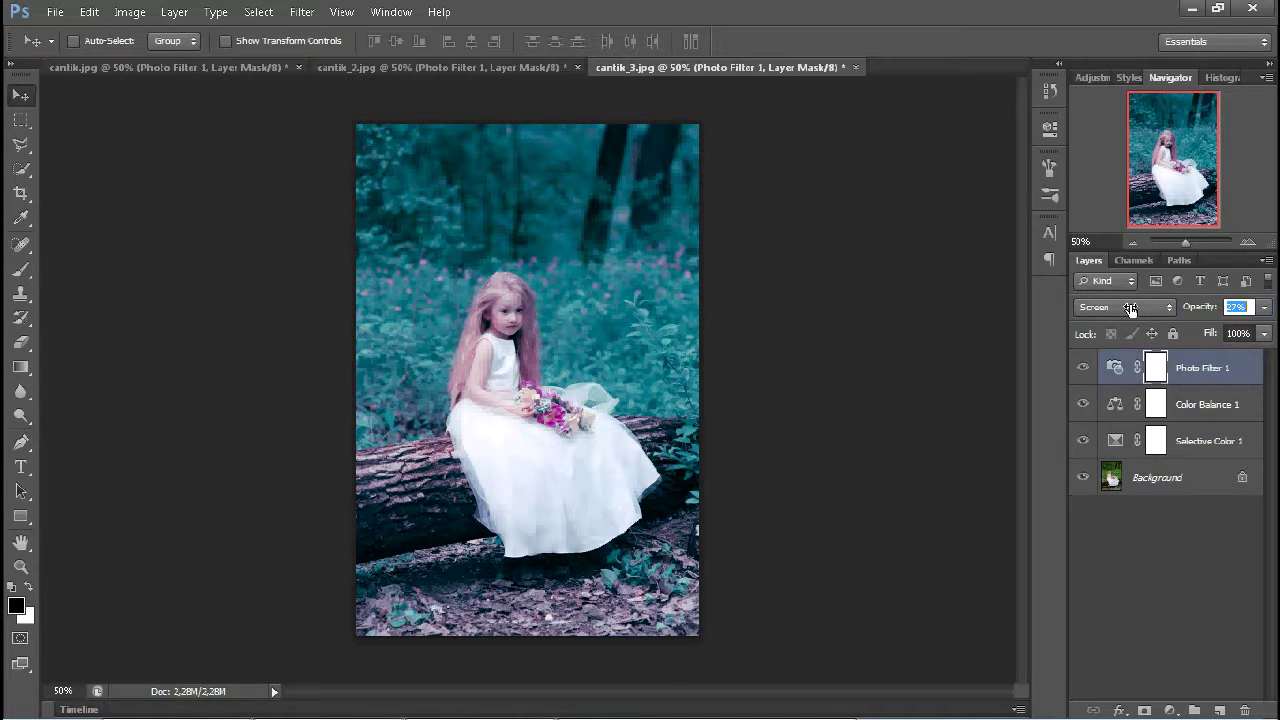
# Hide the Photo Filter, Color Balance and Selective Color layers to view the original photo
pyautogui.click(1083, 367)
pyautogui.click(1083, 404)
pyautogui.click(1083, 440)
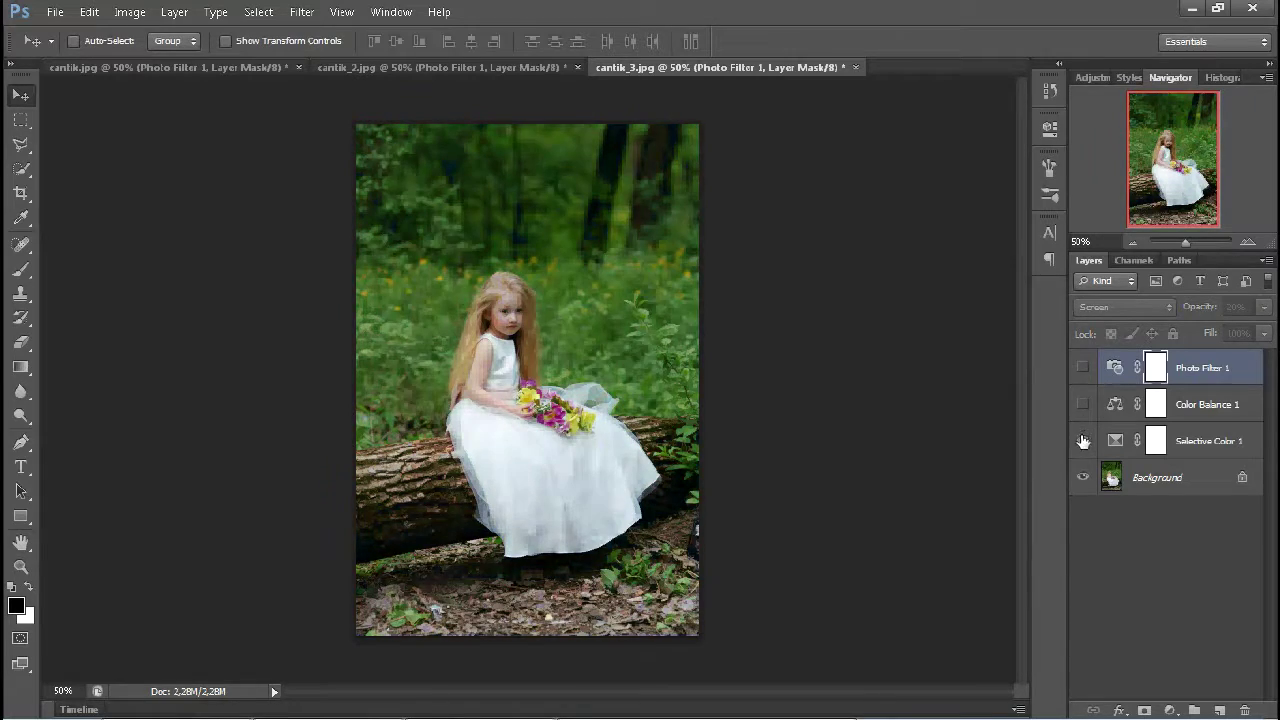